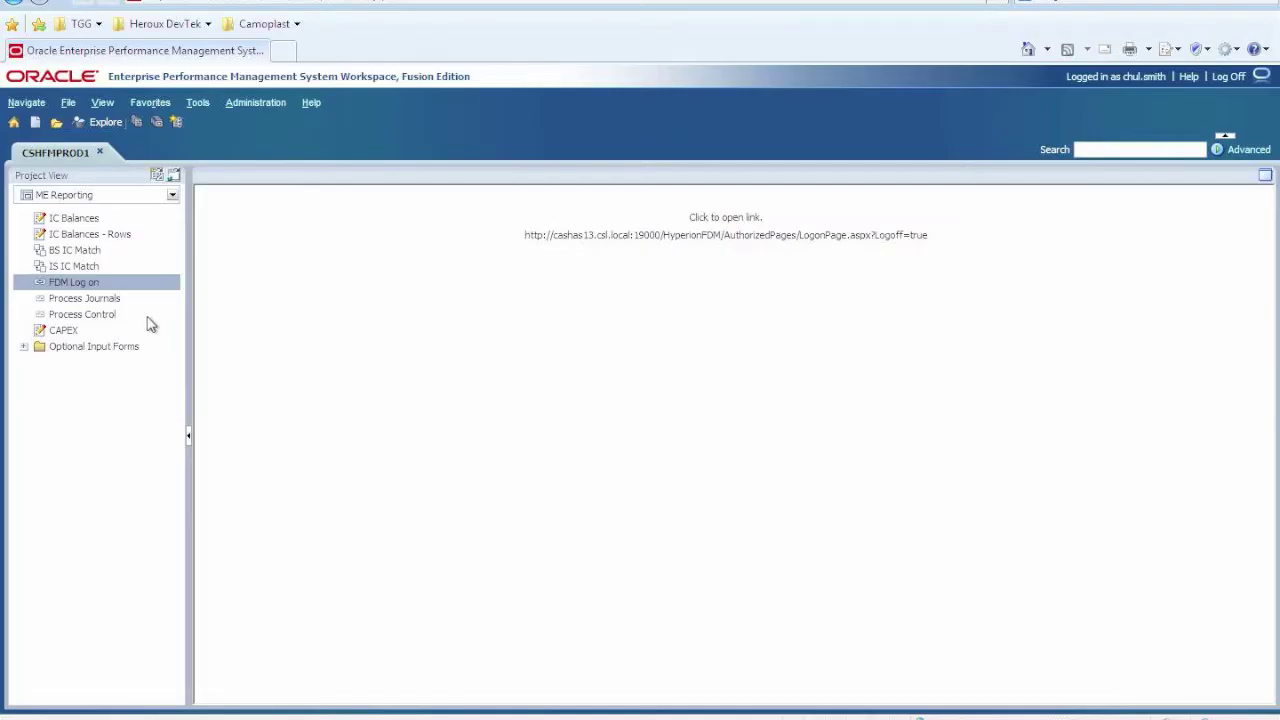
Open Process Control and check the top member selector and the calculation options for HQ - Solideal Deutschland.
{"action": "left_click", "coordinate": [147, 316]}
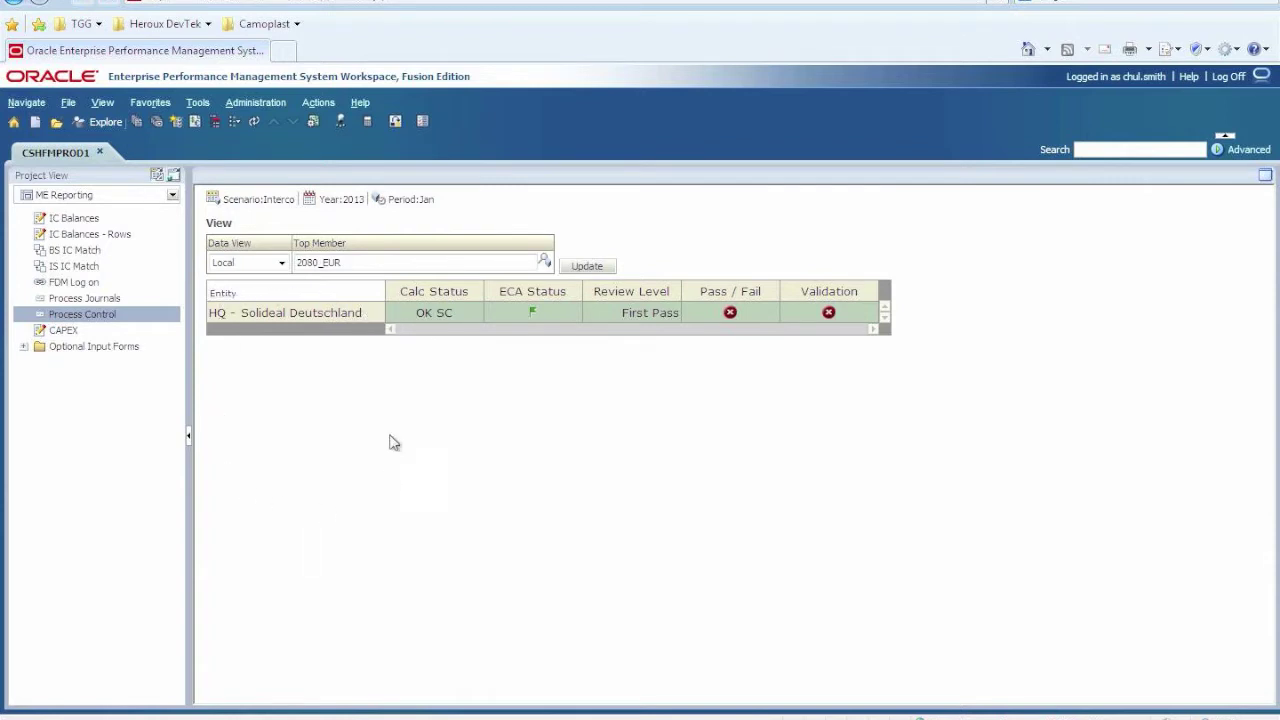
{"action": "left_click", "coordinate": [546, 266]}
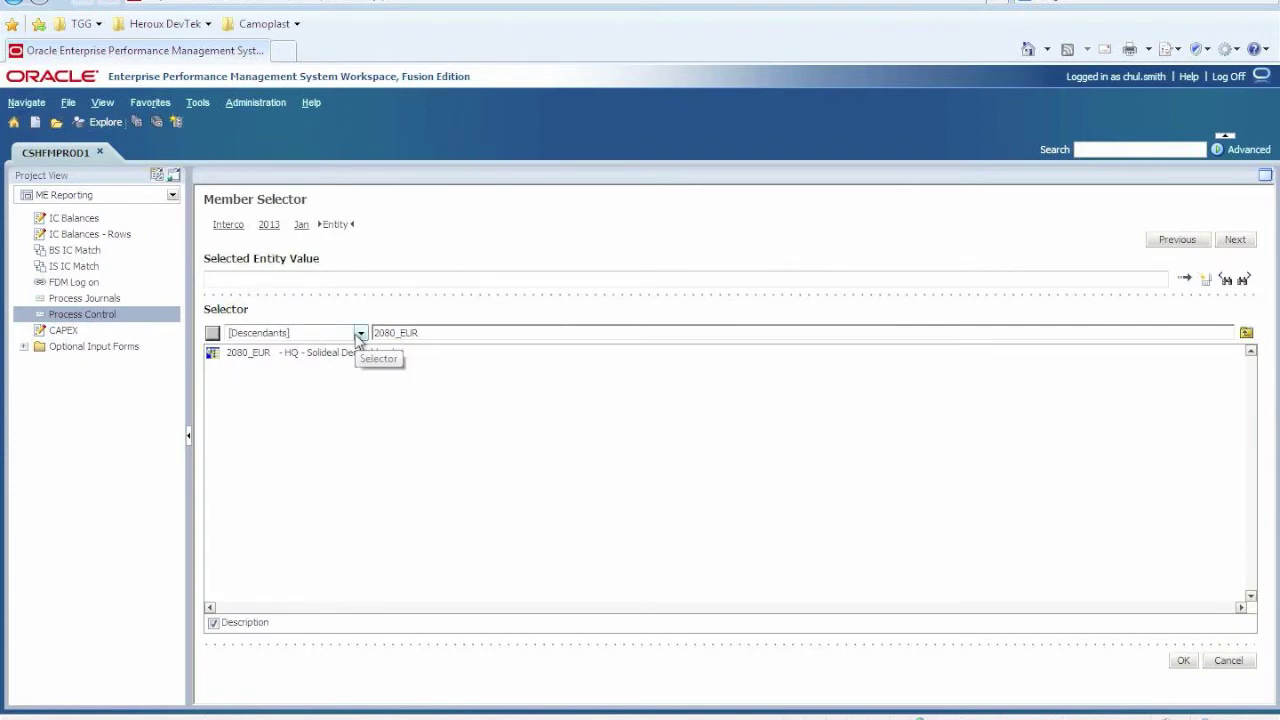
{"action": "left_click", "coordinate": [1228, 661]}
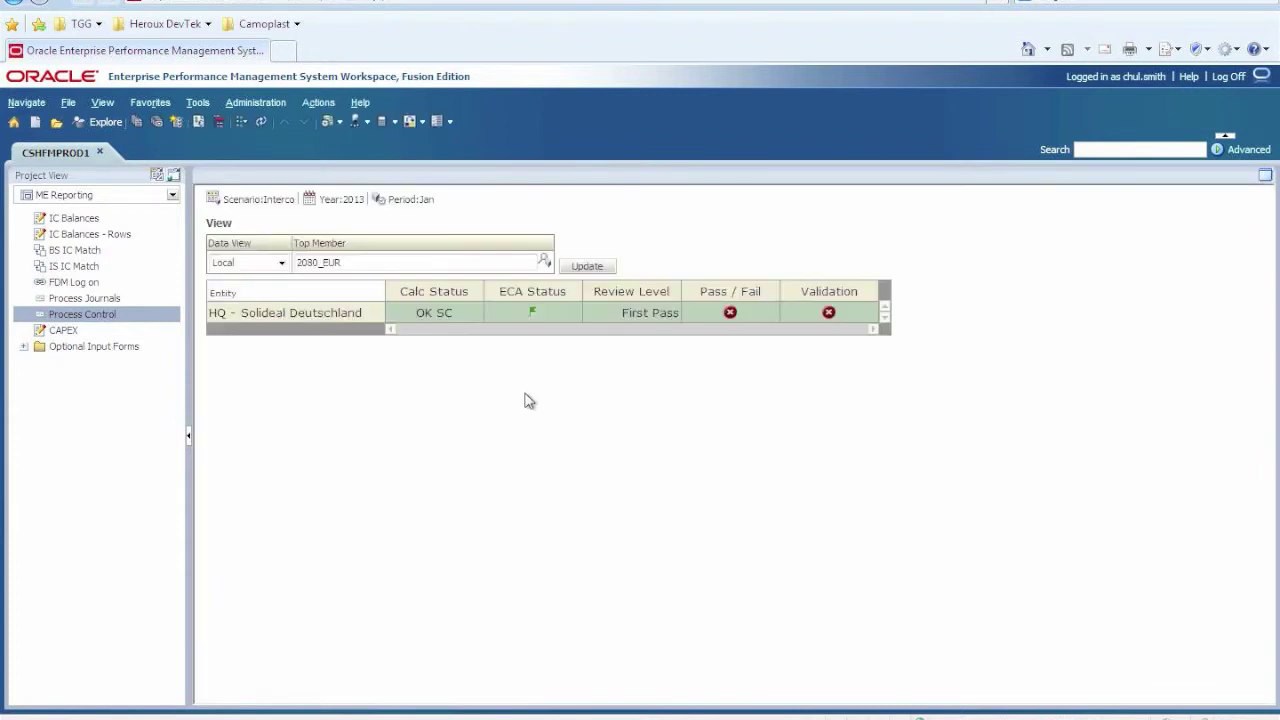
{"action": "right_click", "coordinate": [437, 313]}
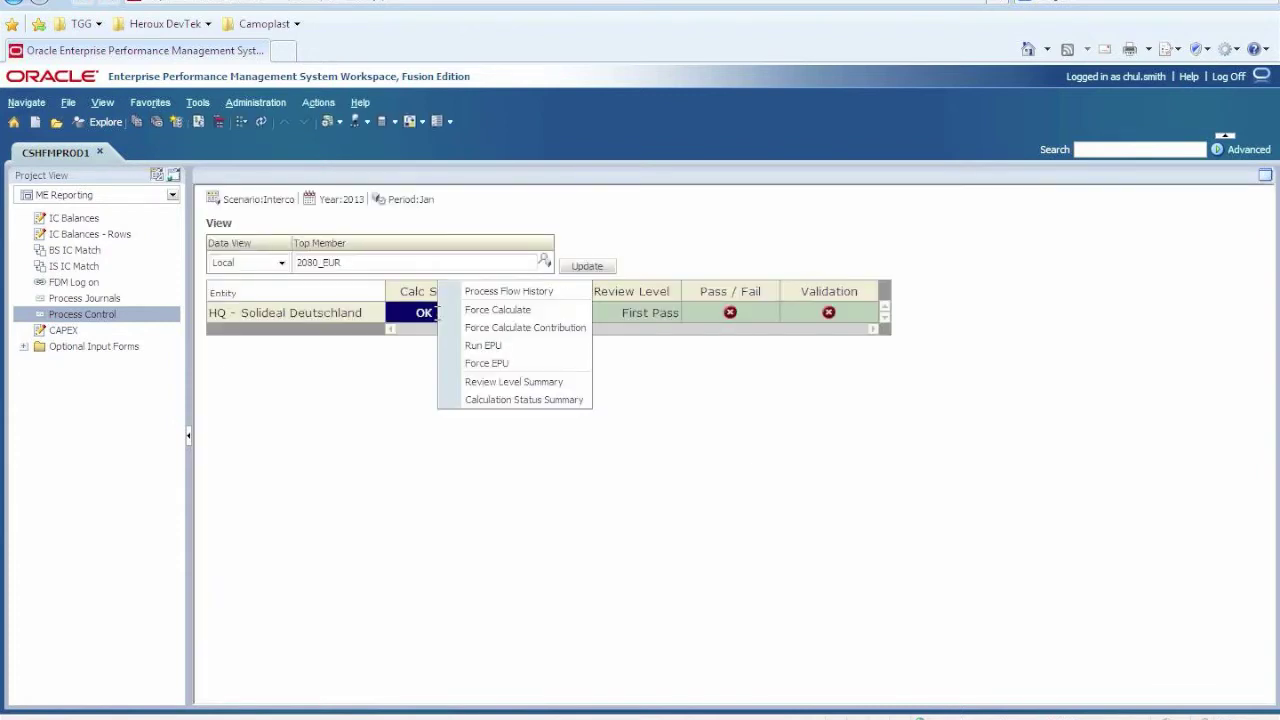
{"action": "left_click", "coordinate": [487, 312]}
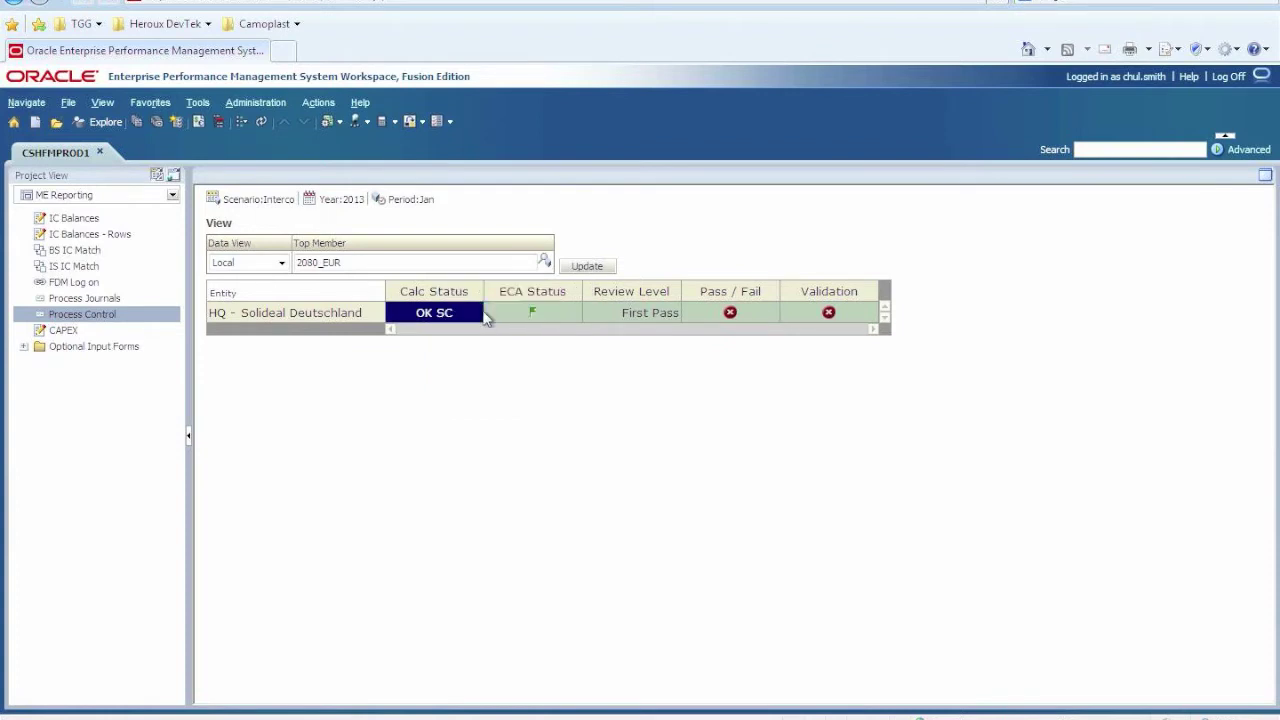
Switch the Process Control scenario to Actual and calculate the HQ - Solideal Deutschland entity.
{"action": "left_click", "coordinate": [289, 205]}
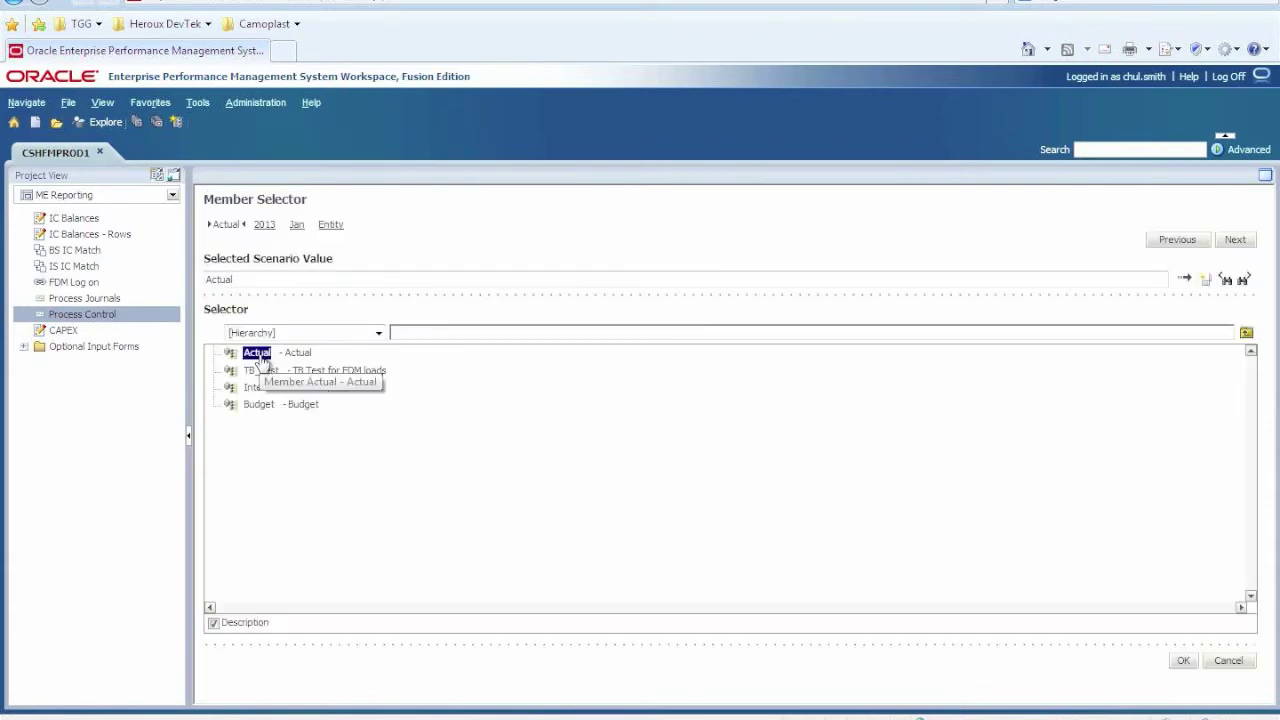
{"action": "left_click", "coordinate": [257, 353]}
{"action": "left_click", "coordinate": [262, 388]}
{"action": "left_click", "coordinate": [257, 355]}
{"action": "left_click", "coordinate": [1183, 663]}
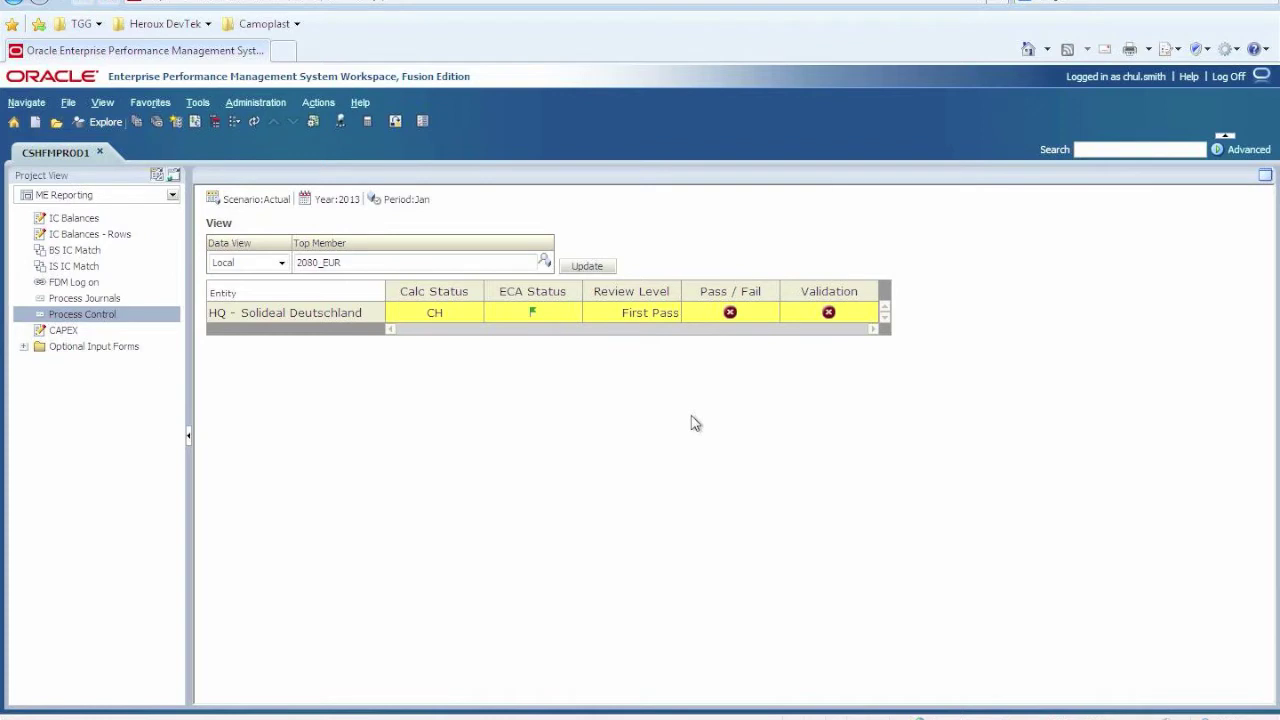
{"action": "right_click", "coordinate": [434, 312]}
{"action": "left_click", "coordinate": [466, 310]}
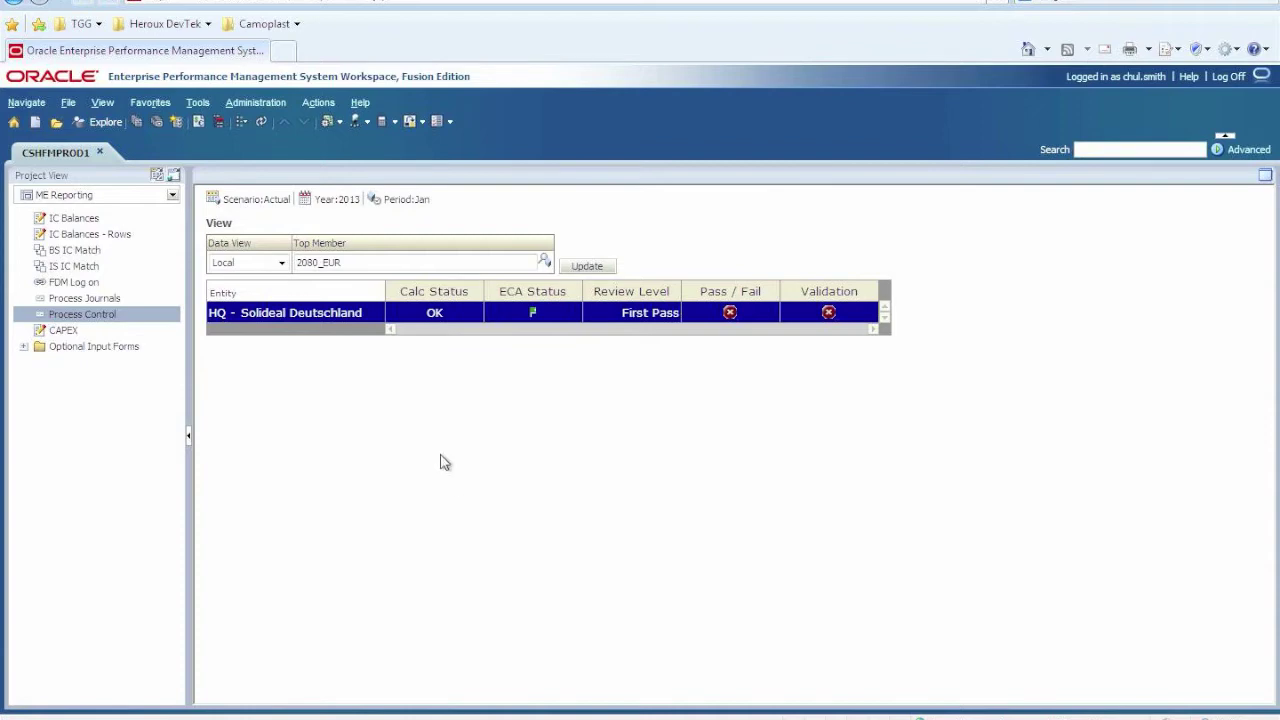
Browse the report repository to the Balance Sheet folder inside Financial Reports.
{"action": "left_click", "coordinate": [106, 122]}
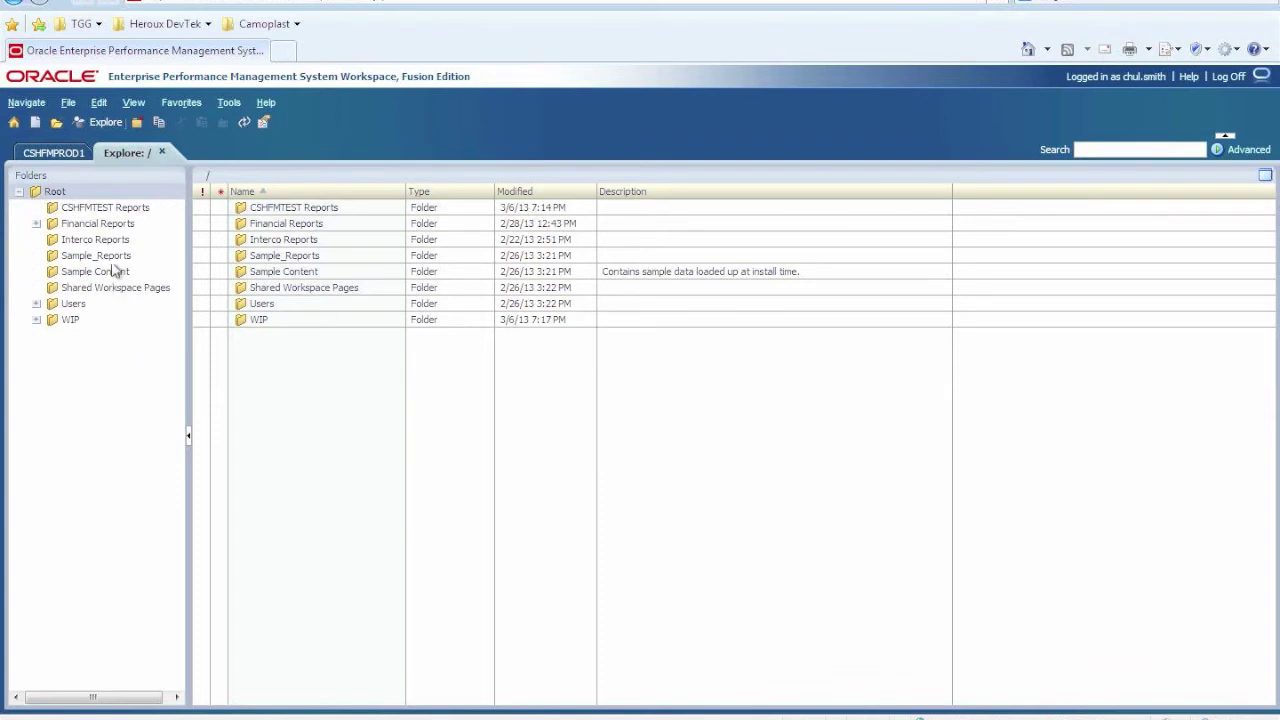
{"action": "left_click", "coordinate": [104, 226]}
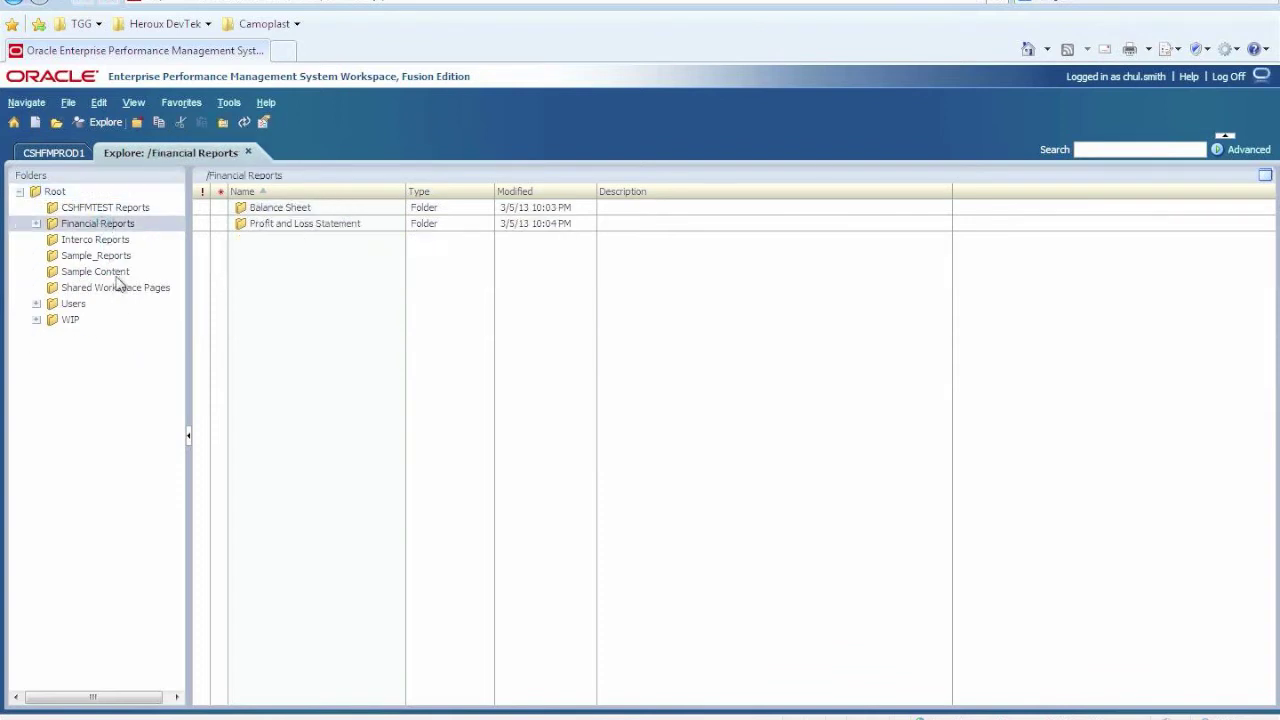
{"action": "left_click", "coordinate": [95, 240]}
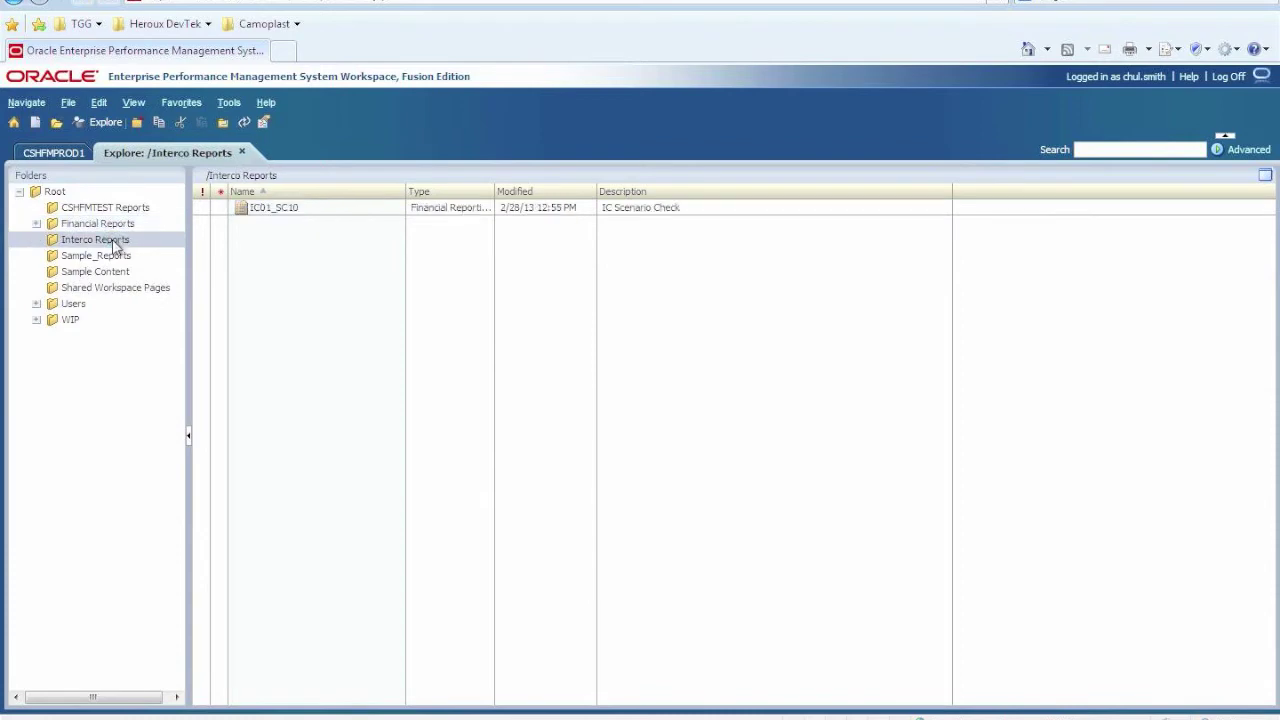
{"action": "left_click", "coordinate": [112, 225]}
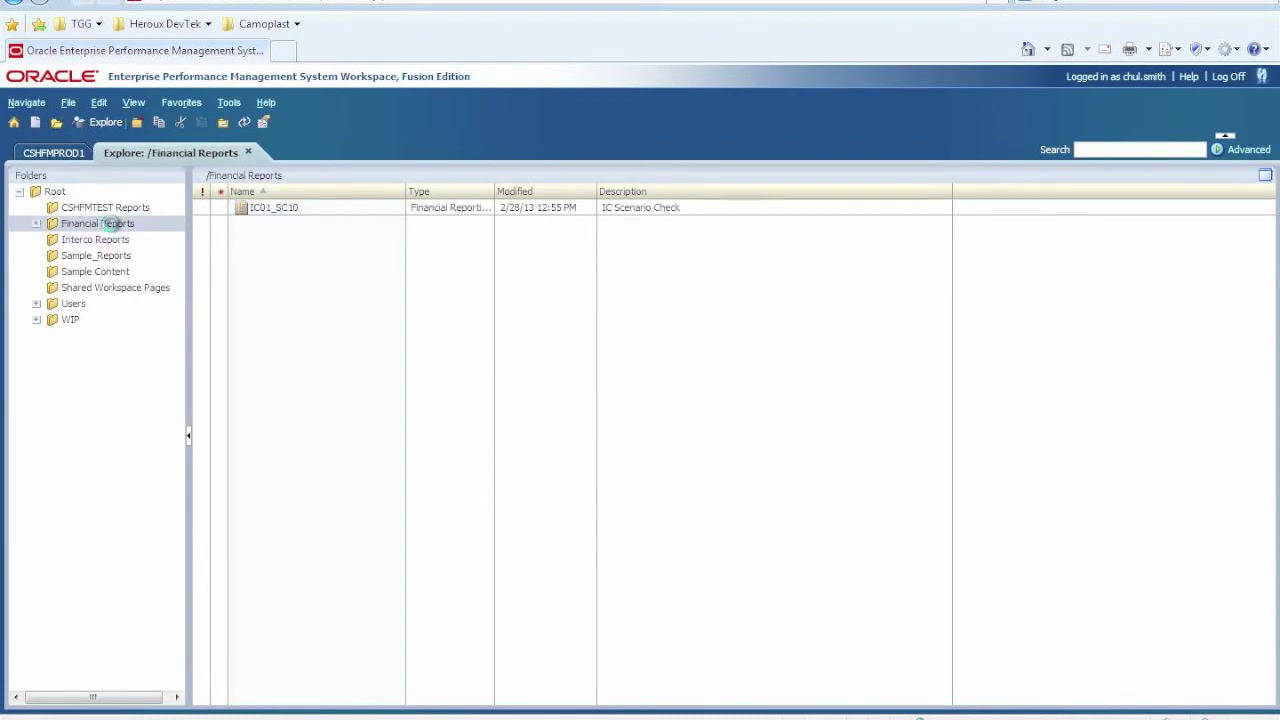
{"action": "left_click", "coordinate": [37, 224]}
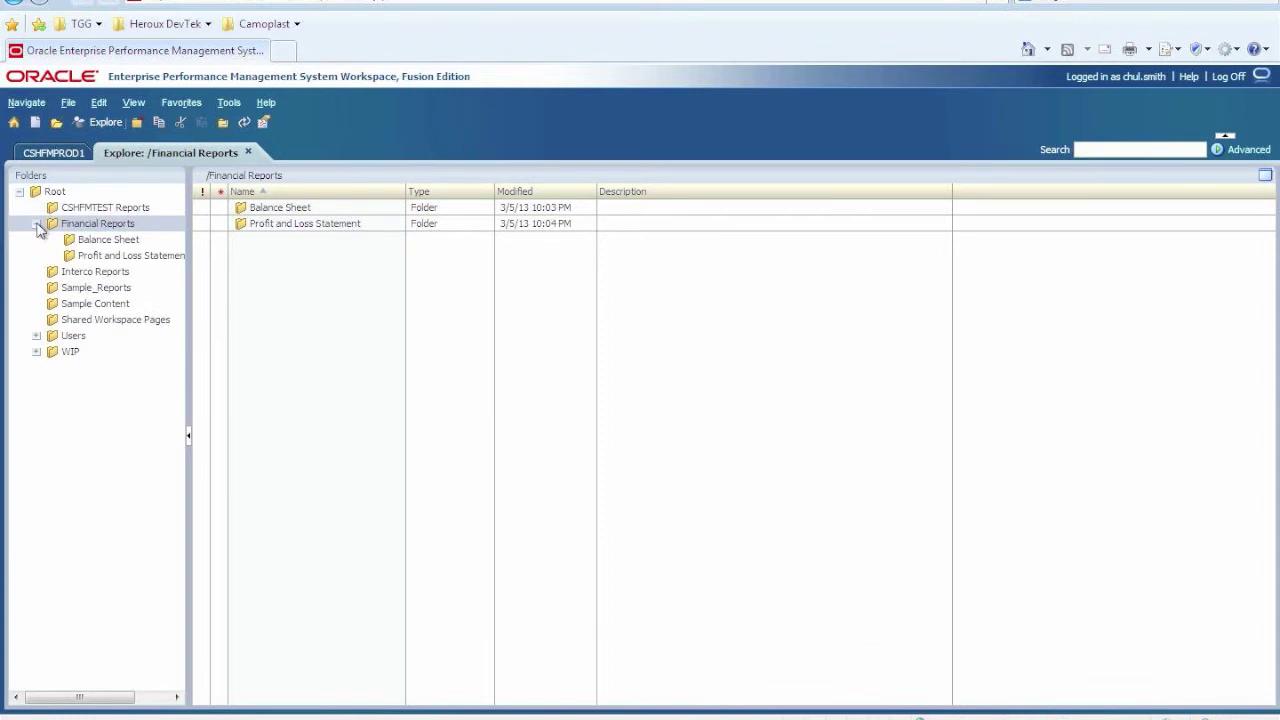
{"action": "left_click", "coordinate": [101, 242]}
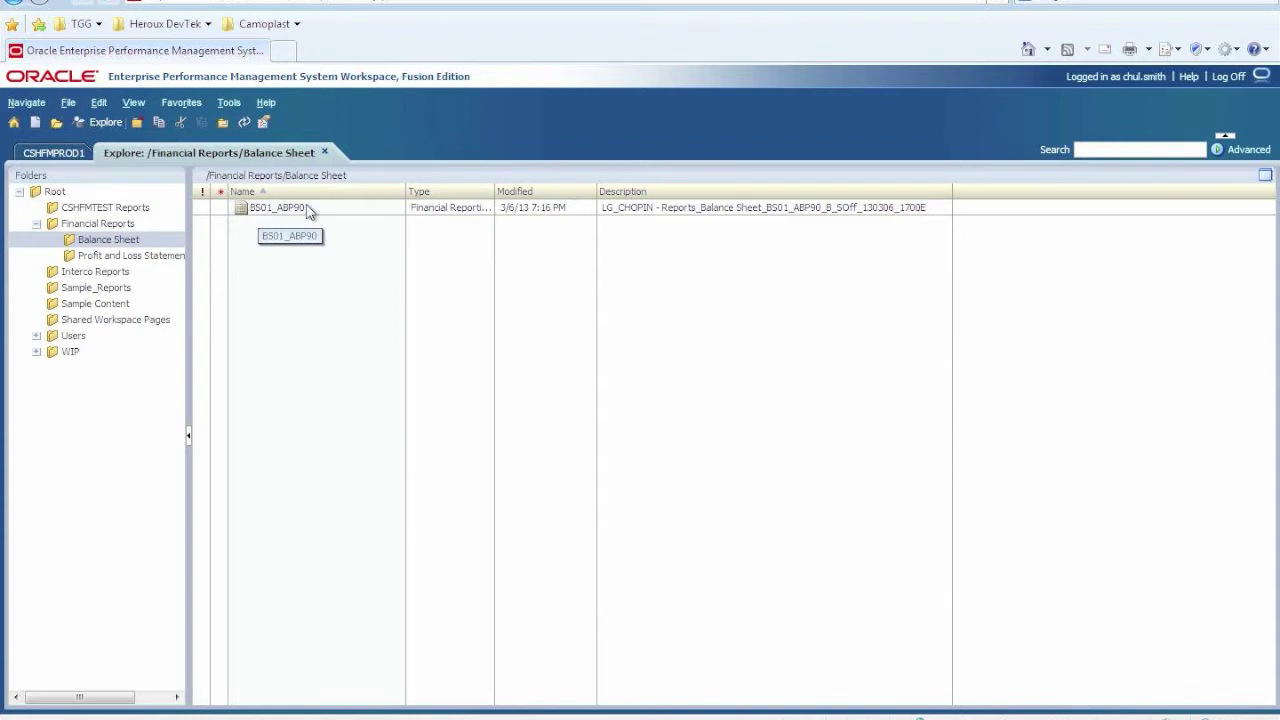
Run the BS01_ABP90 report with the point of view period set to Jan.
{"action": "left_click", "coordinate": [309, 211]}
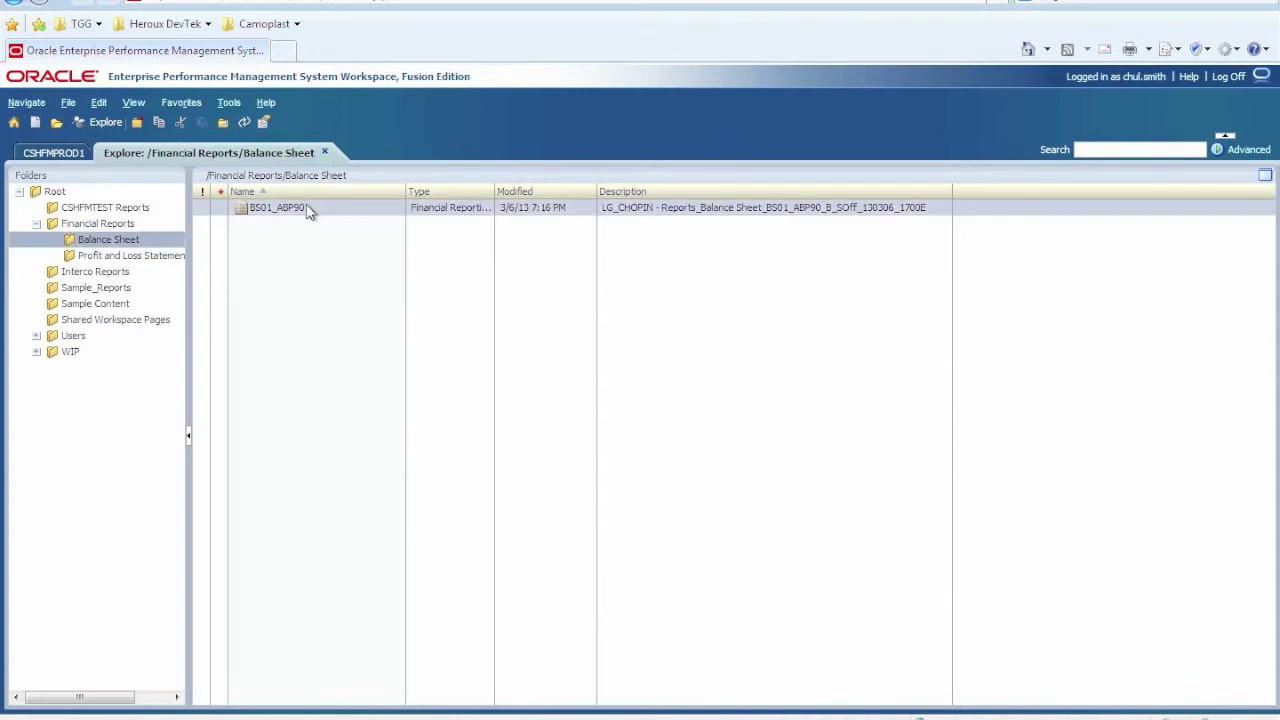
{"action": "double_click", "coordinate": [309, 211]}
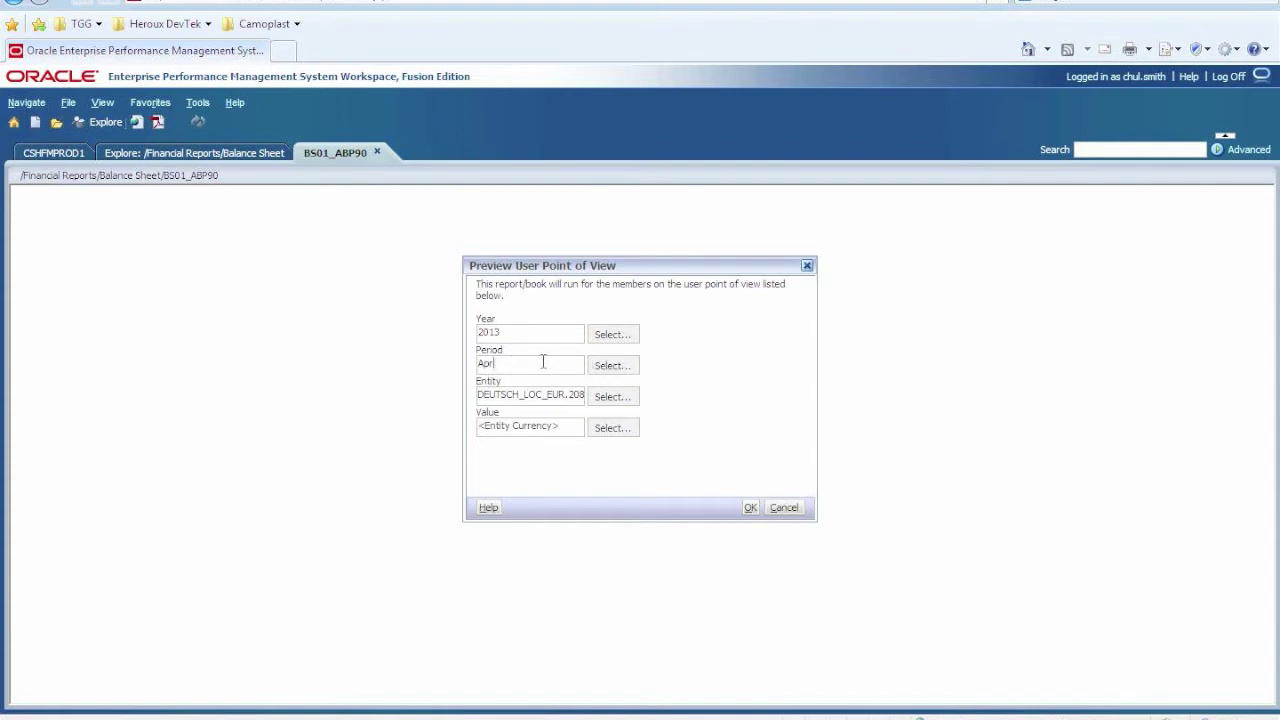
{"action": "key", "text": "Tab"}
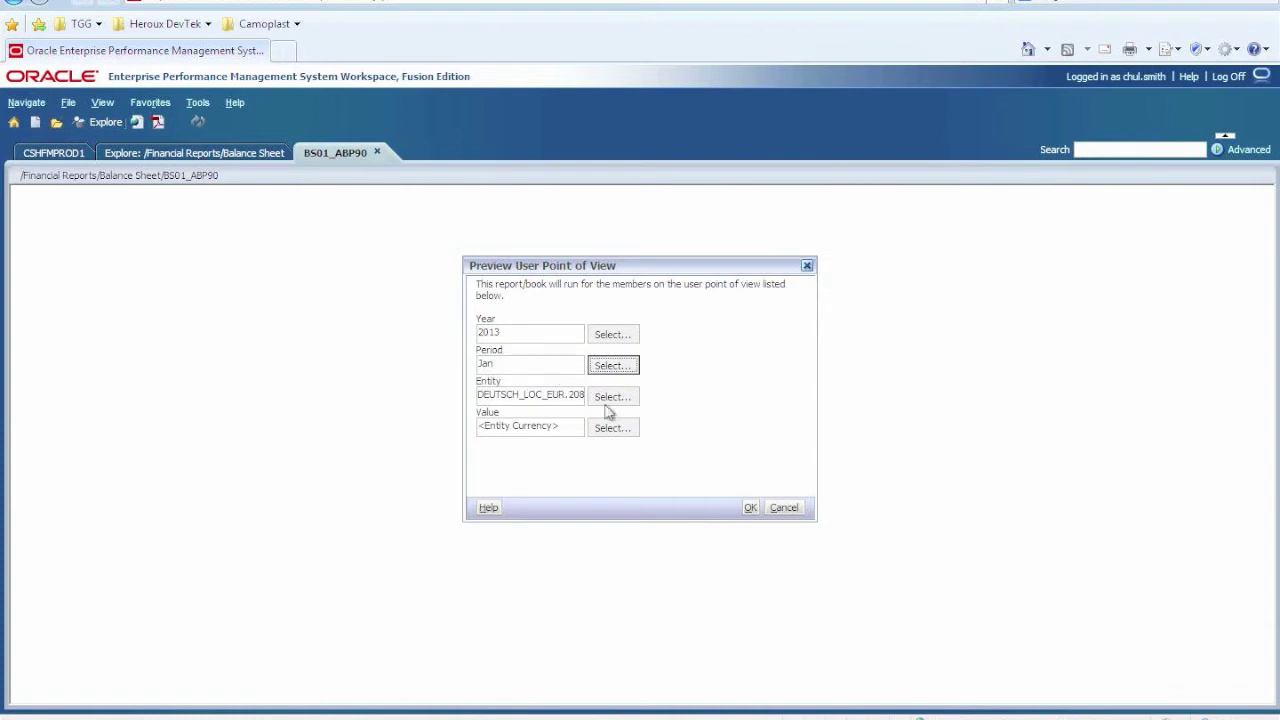
{"action": "left_click", "coordinate": [751, 508]}
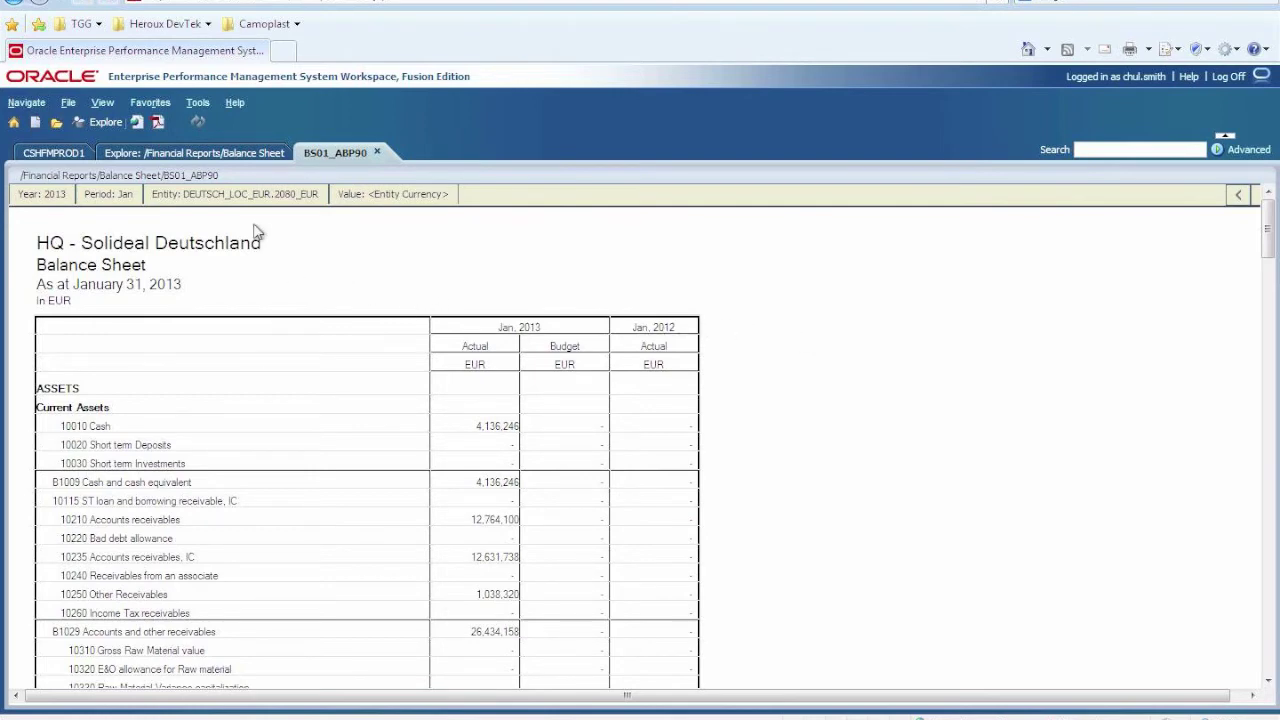
Display the balance sheet as a PDF, review it through to the BS Control line, and close the report.
{"action": "left_click", "coordinate": [160, 123]}
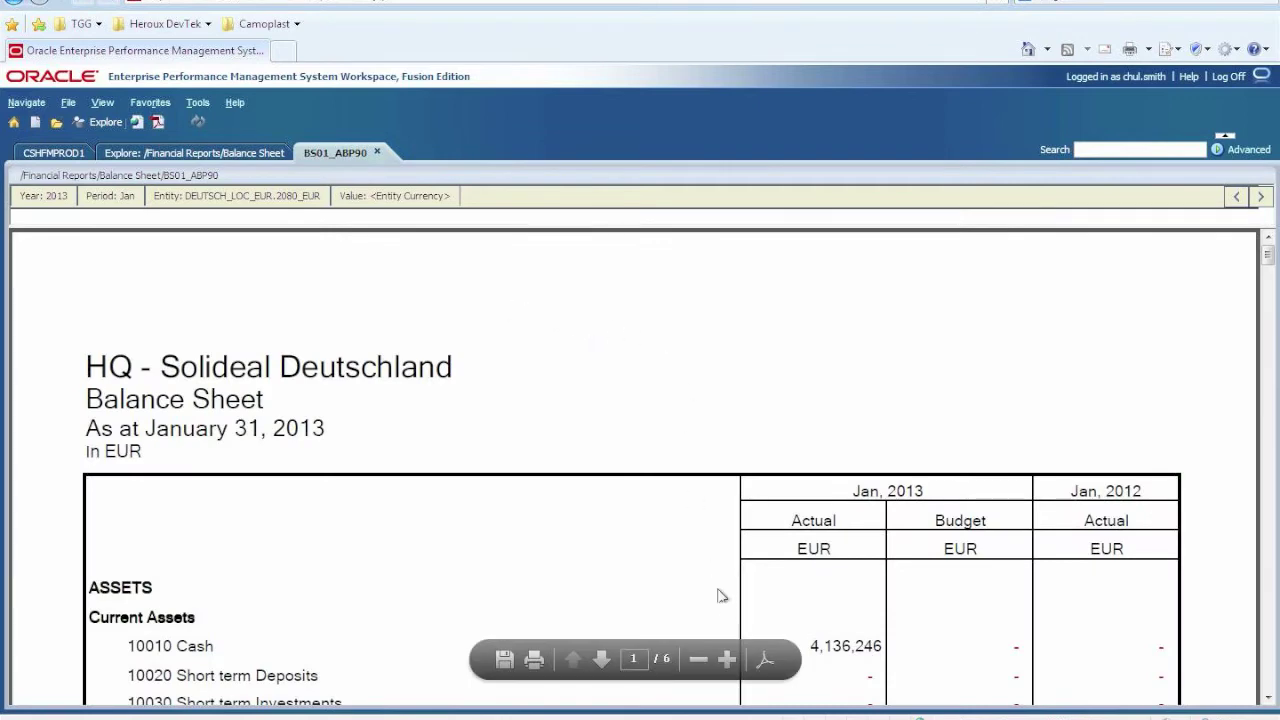
{"action": "left_click", "coordinate": [698, 660]}
{"action": "left_click", "coordinate": [699, 661]}
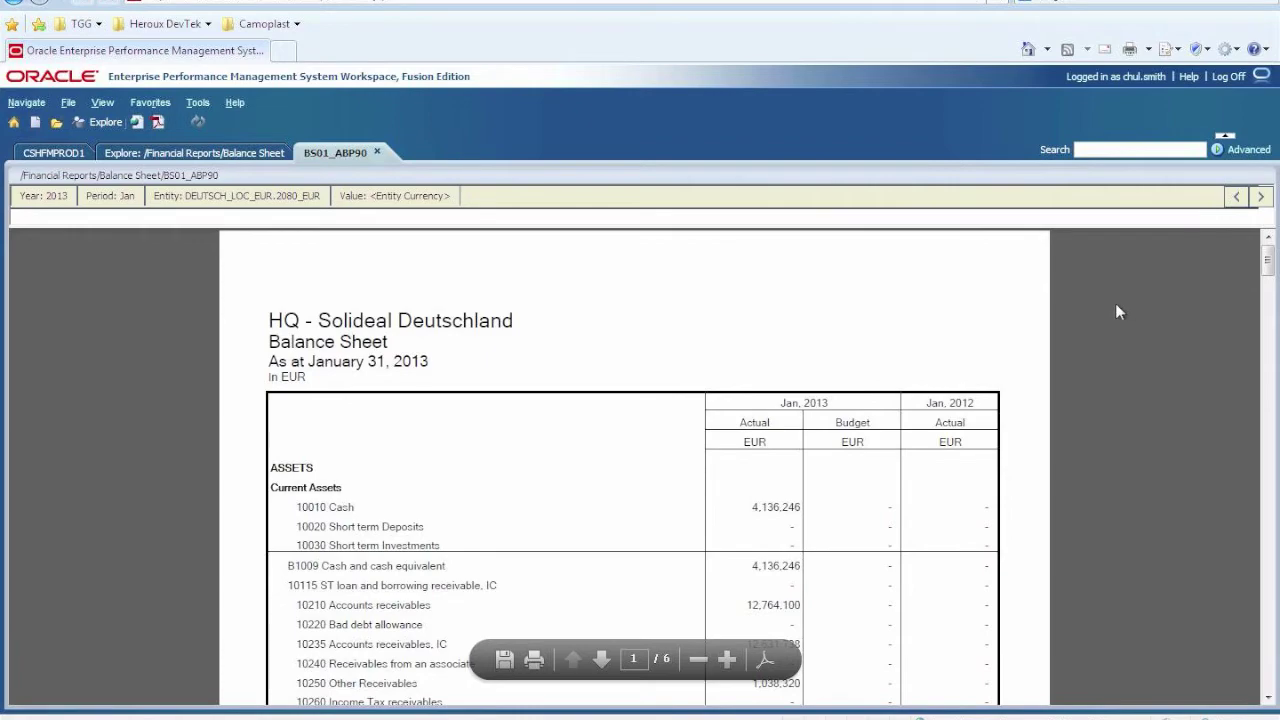
{"action": "left_click_drag", "start_coordinate": [1265, 258], "coordinate": [1267, 425]}
{"action": "left_click_drag", "start_coordinate": [1268, 515], "coordinate": [1272, 643]}
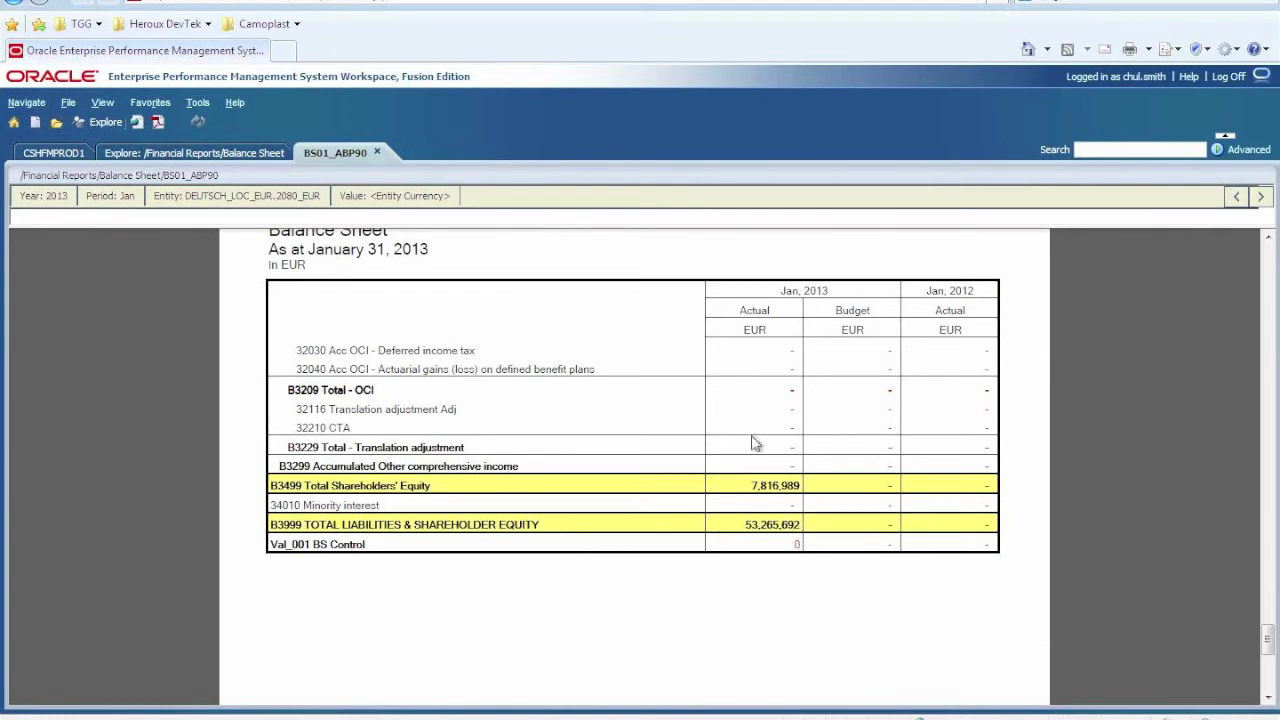
{"action": "left_click", "coordinate": [377, 152]}
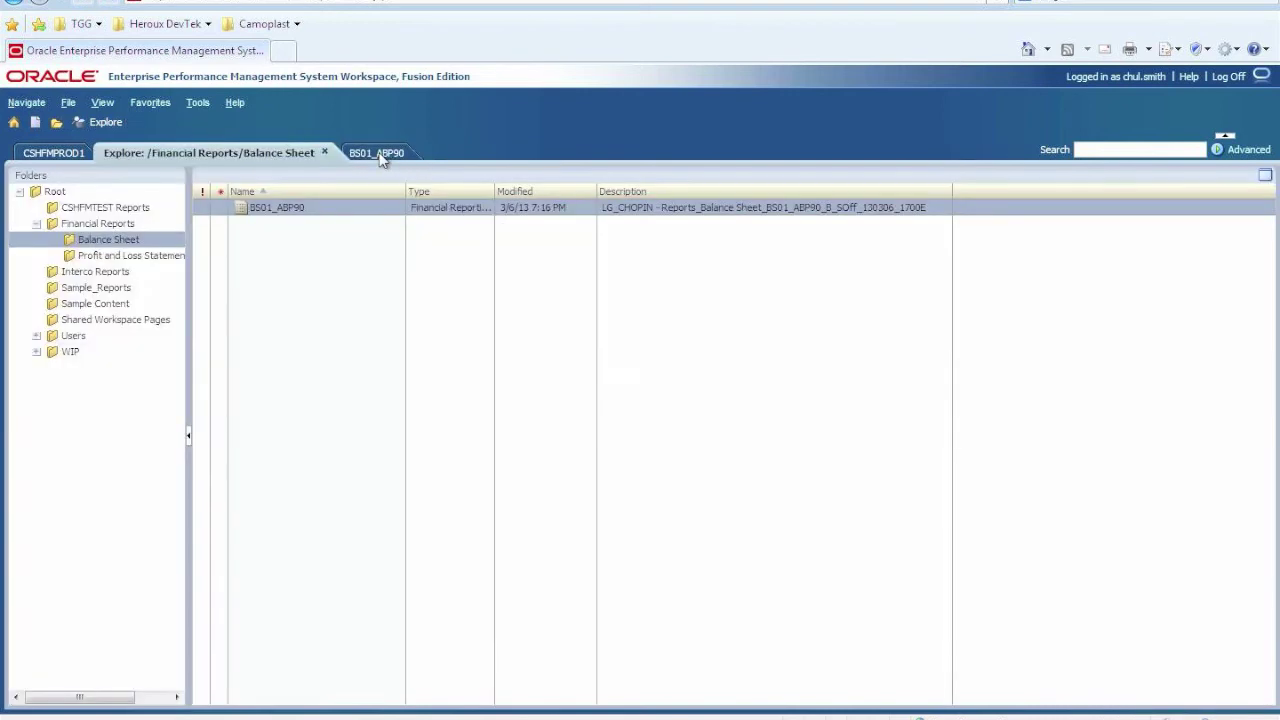
Run the PL01_ABP90 report from the Profit and Loss Statement folder with the preset point of view.
{"action": "left_click", "coordinate": [119, 256]}
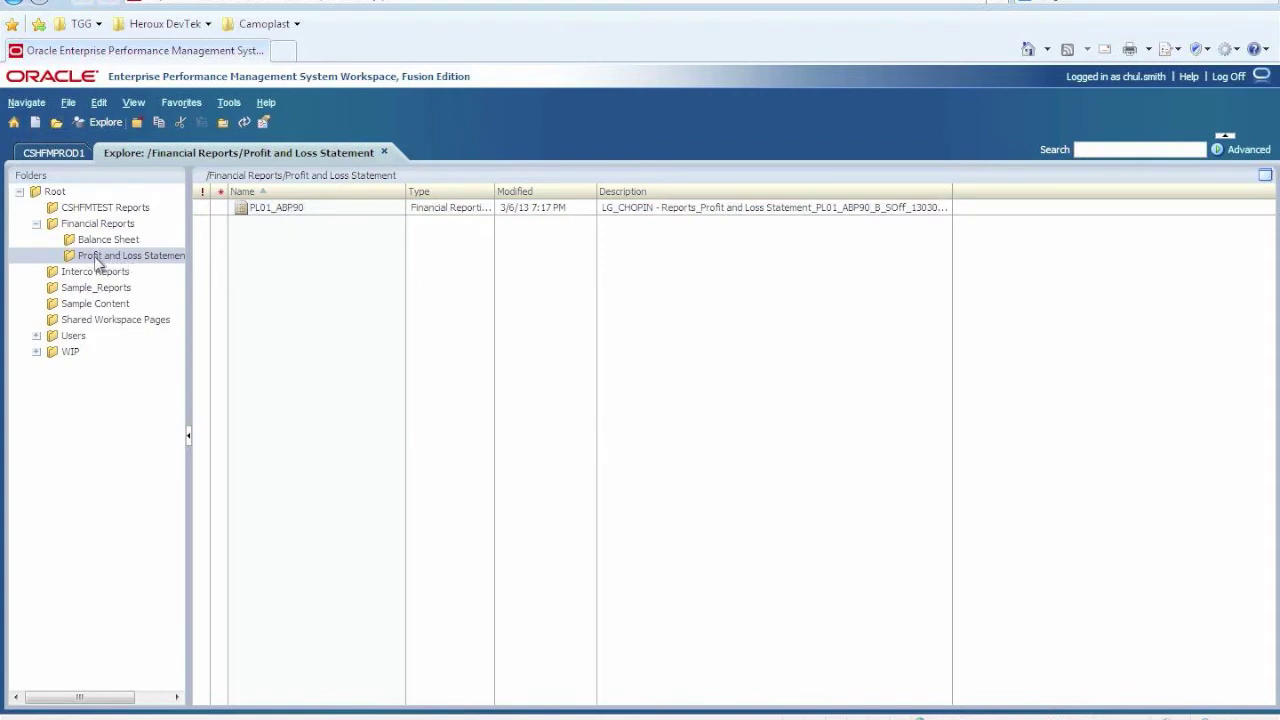
{"action": "left_click", "coordinate": [296, 214]}
{"action": "double_click", "coordinate": [296, 214]}
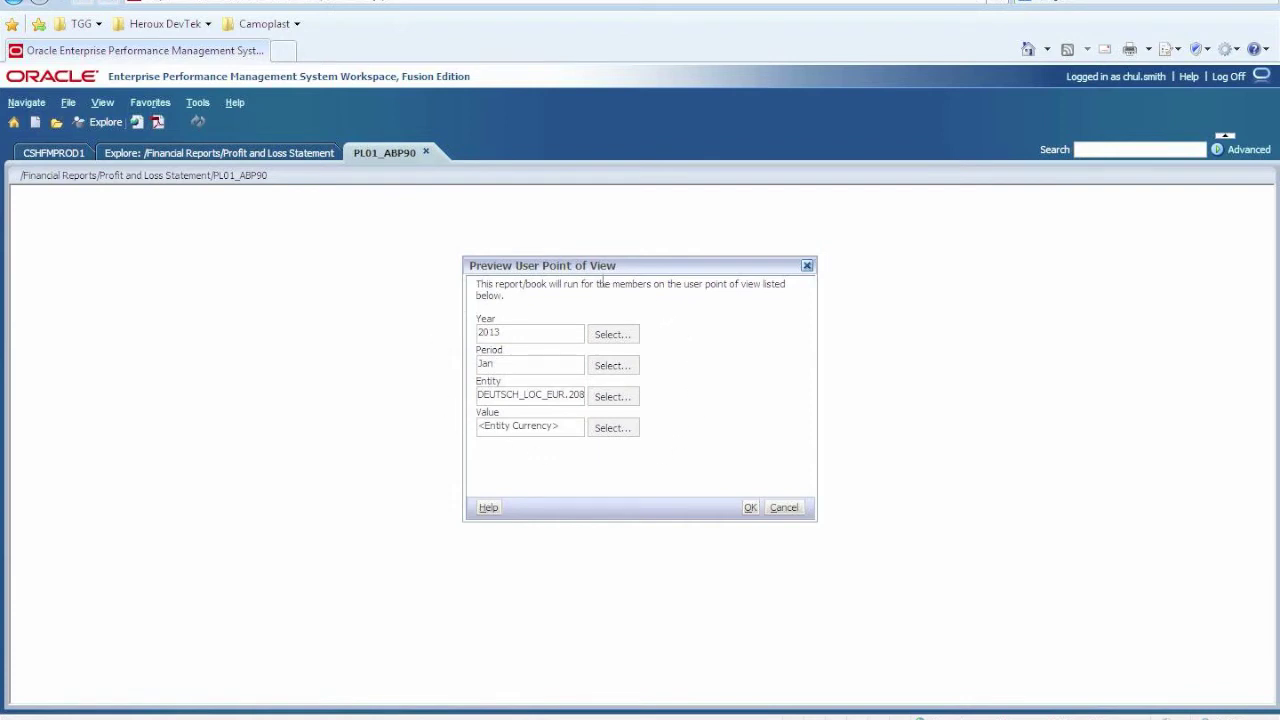
{"action": "left_click", "coordinate": [750, 508]}
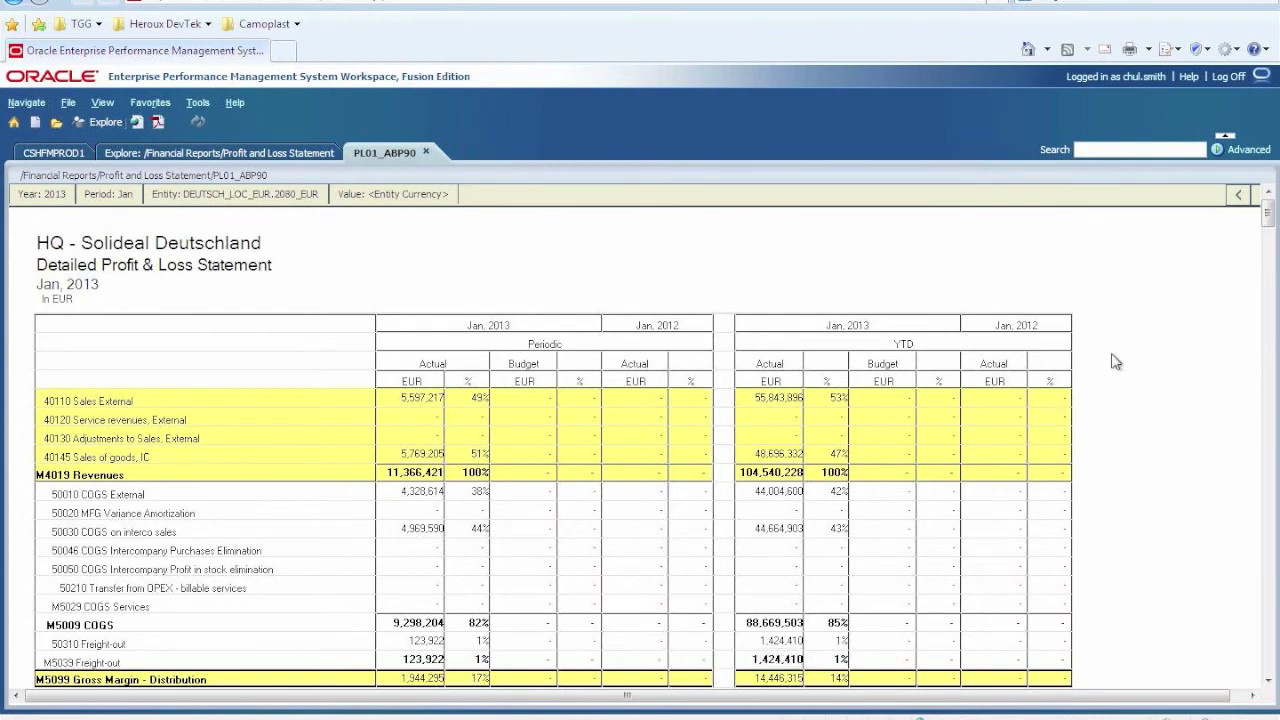
Examine the detailed profit and loss statement from revenues and gross margin through total operating expenses.
{"action": "left_click_drag", "start_coordinate": [1268, 222], "coordinate": [1272, 340]}
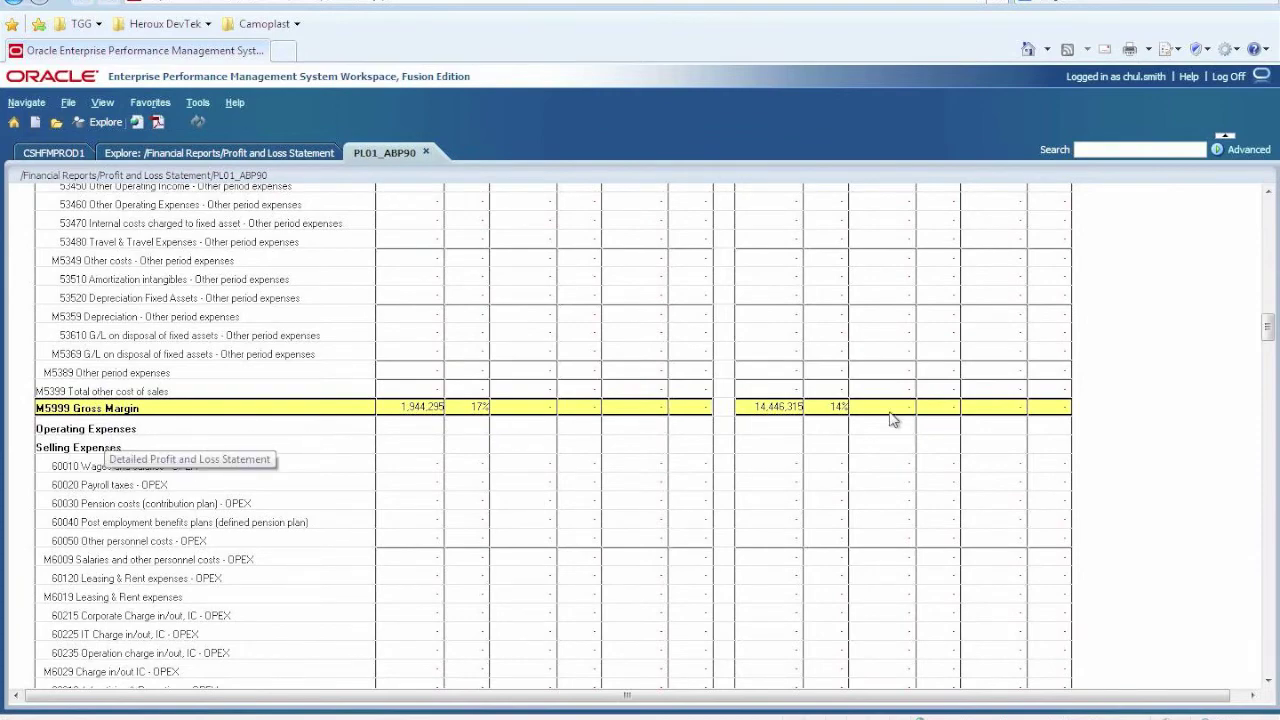
{"action": "left_click_drag", "start_coordinate": [1271, 332], "coordinate": [1278, 570]}
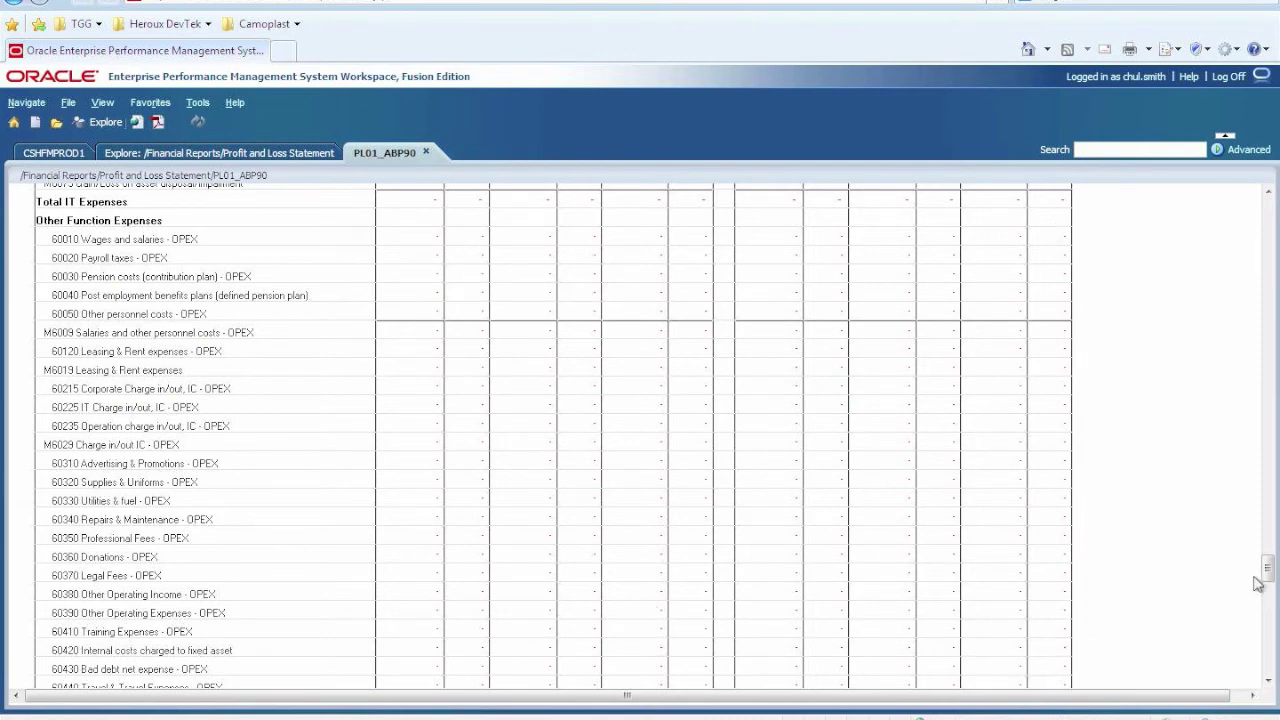
{"action": "left_click_drag", "start_coordinate": [1267, 570], "coordinate": [1266, 594]}
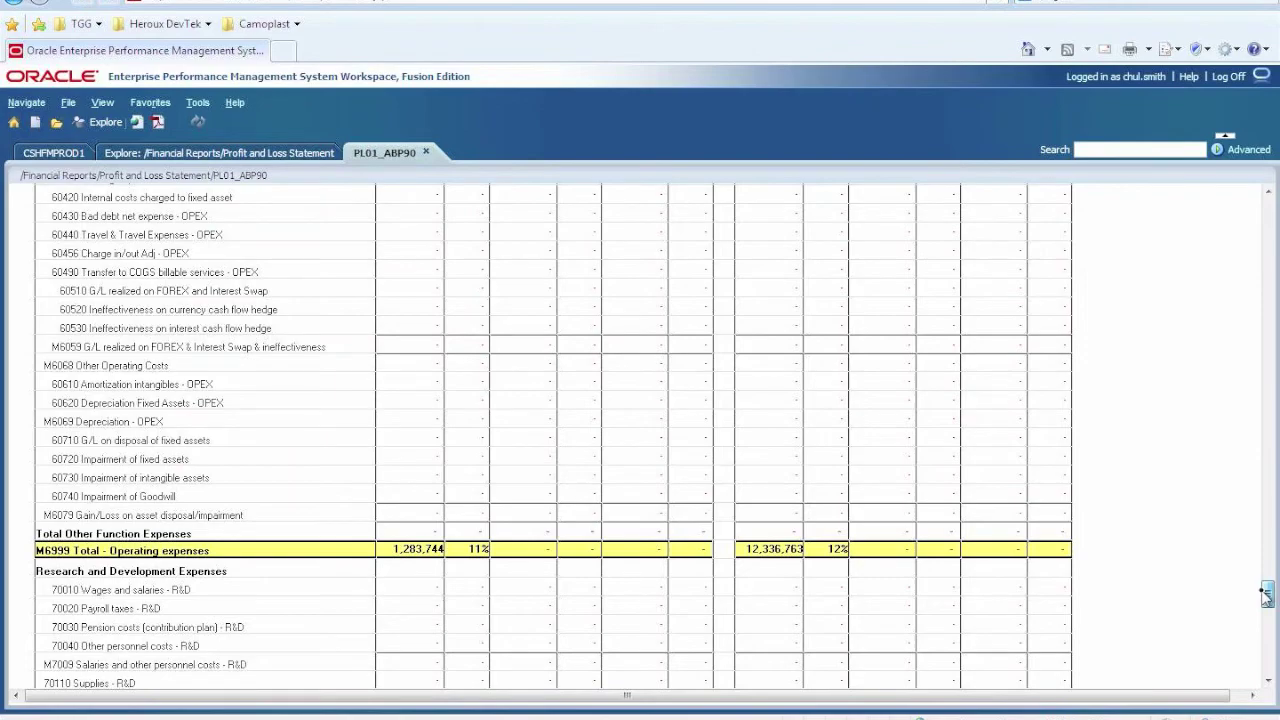
{"action": "left_click_drag", "start_coordinate": [1266, 594], "coordinate": [1260, 200]}
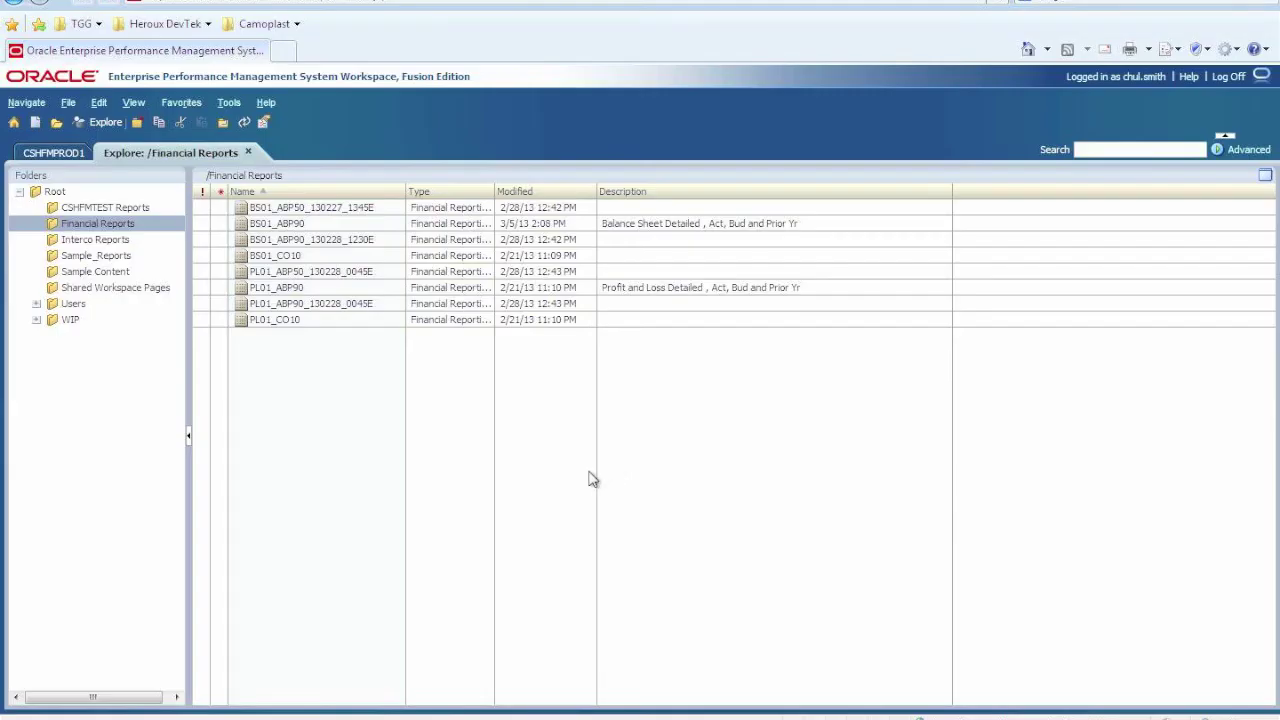
Run the IC01_SC10 scenario check from the Interco Reports folder with the preset point of view.
{"action": "left_click", "coordinate": [162, 238]}
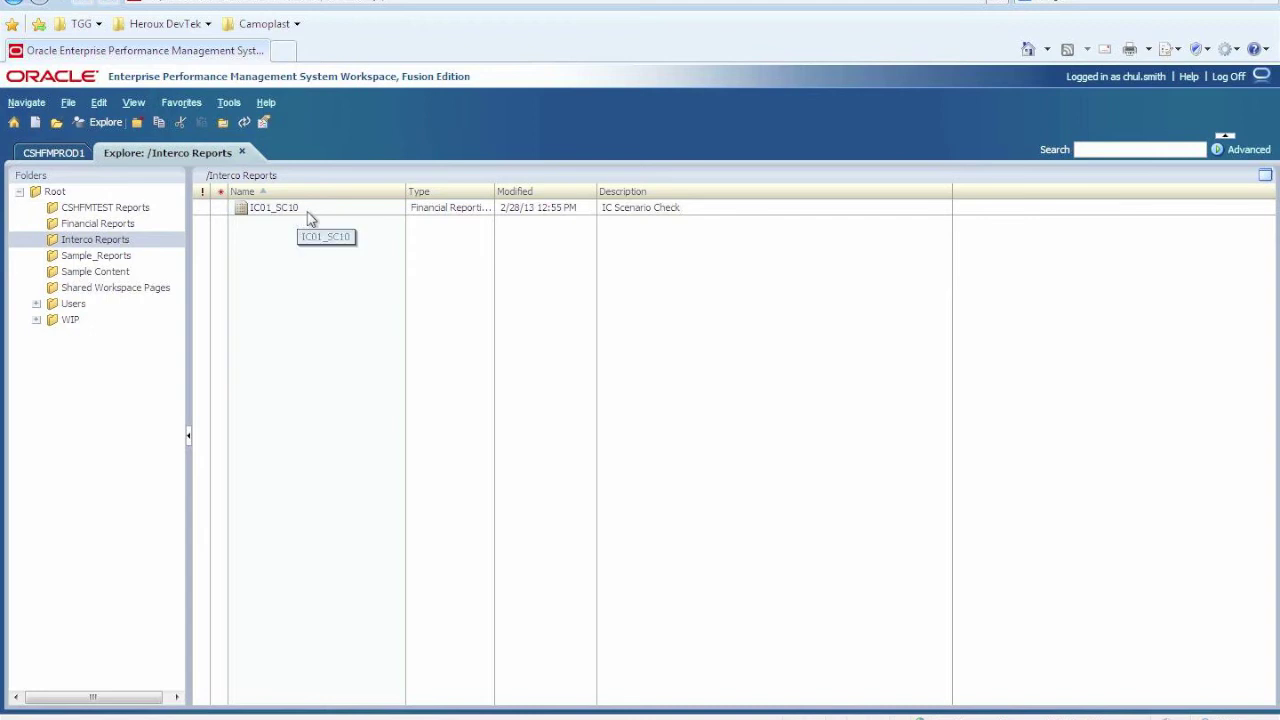
{"action": "left_click", "coordinate": [309, 215]}
{"action": "double_click", "coordinate": [310, 217]}
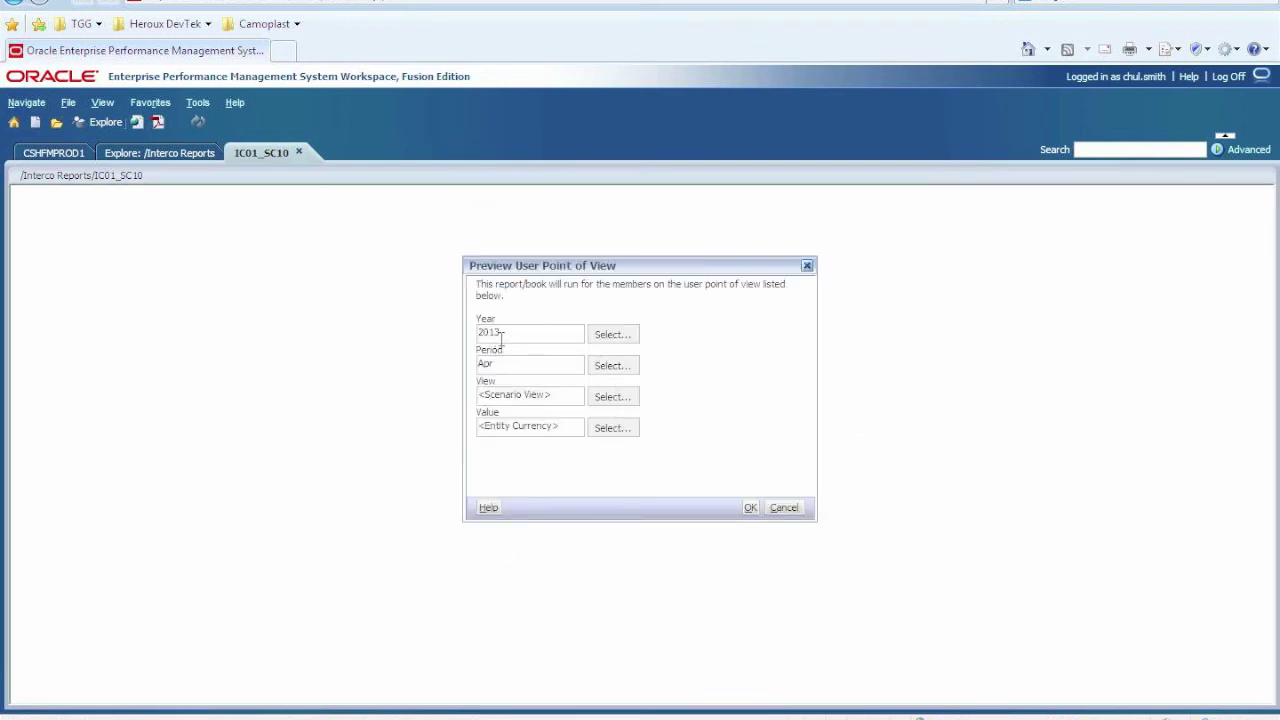
{"action": "left_click", "coordinate": [751, 508]}
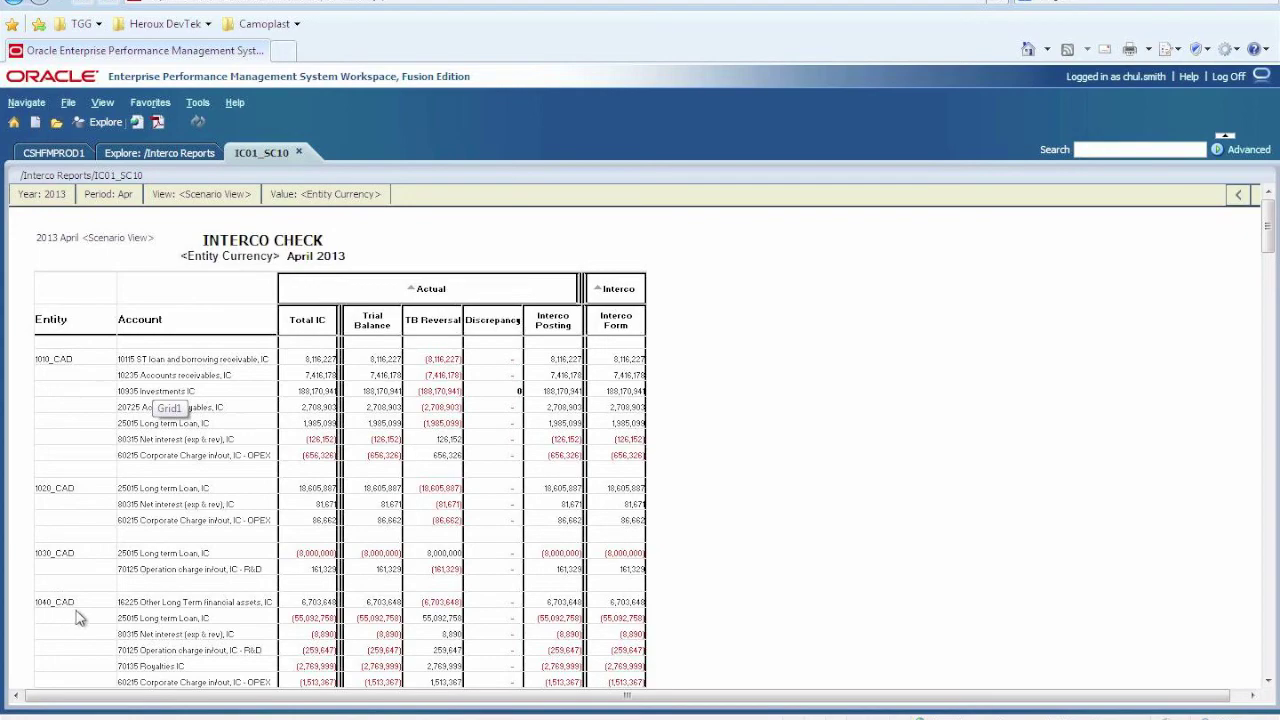
Review the Interco Check report by entity, comparing the trial balance, discrepancy and interco columns.
{"action": "mouse_move", "coordinate": [1267, 228]}
{"action": "left_mouse_down"}
{"action": "mouse_move", "coordinate": [1268, 423]}
{"action": "mouse_move", "coordinate": [1268, 215]}
{"action": "left_mouse_up"}
{"action": "scroll", "coordinate": [735, 387], "scroll_direction": "down", "scroll_amount": 1}
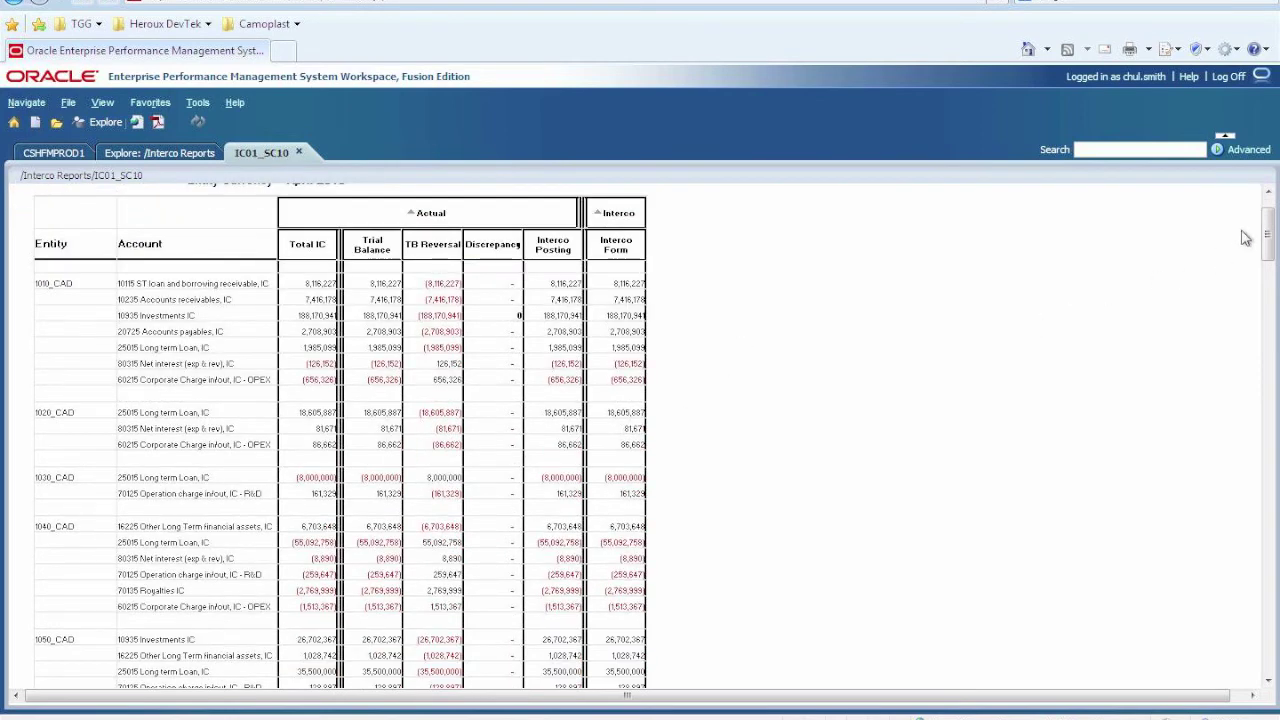
{"action": "left_click_drag", "start_coordinate": [1267, 234], "coordinate": [1268, 304]}
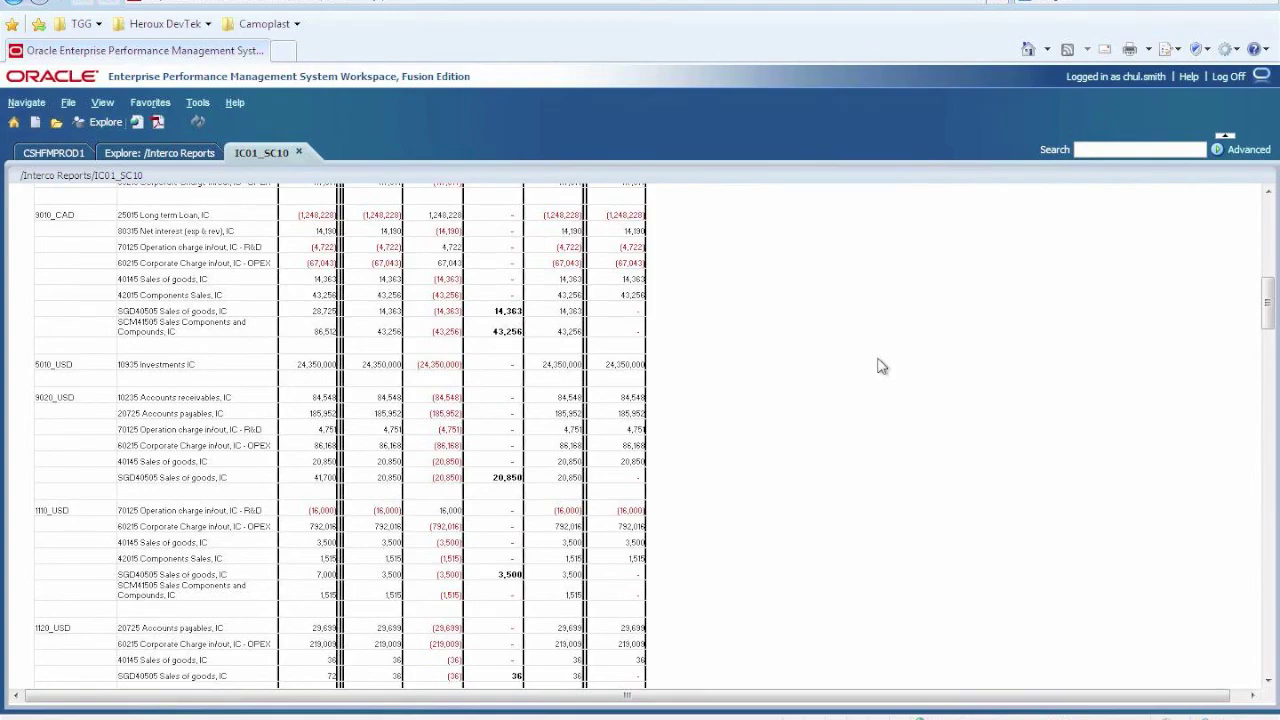
Open the CAPEX form in CSHFMPROD1 and enter 6789 as the YTD amount for Sep.
{"action": "left_click", "coordinate": [44, 155]}
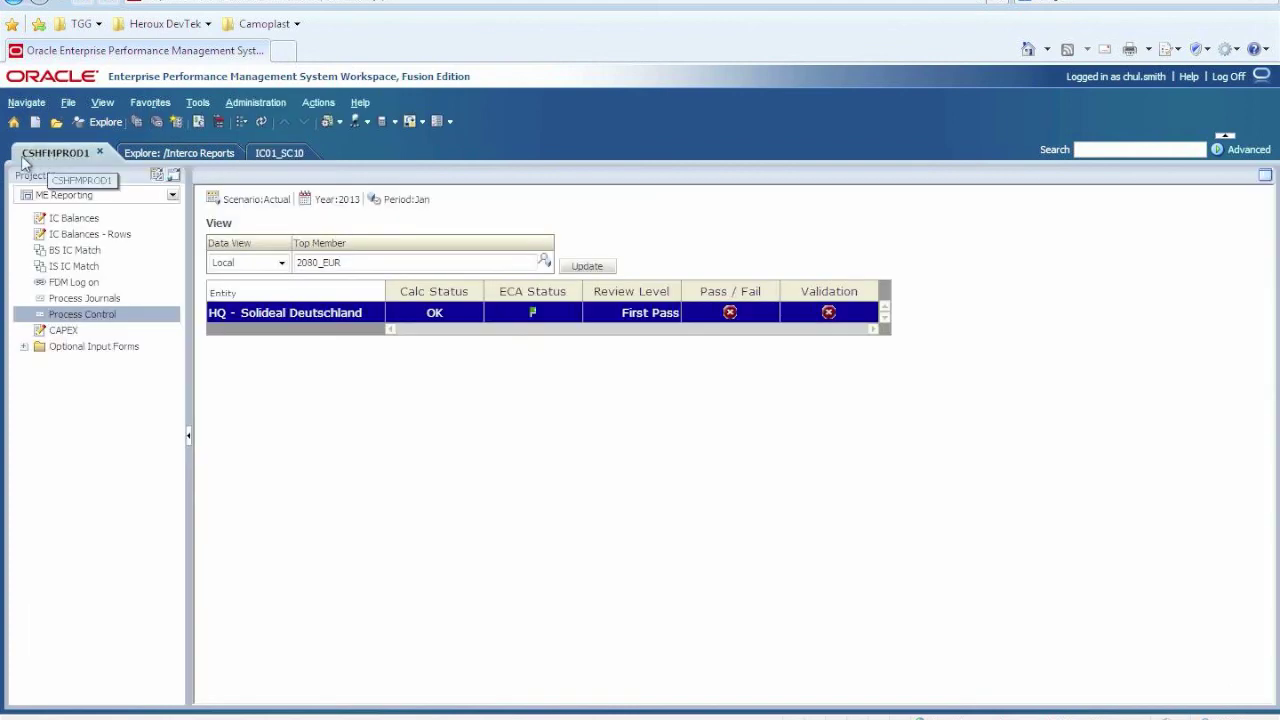
{"action": "left_click", "coordinate": [107, 332]}
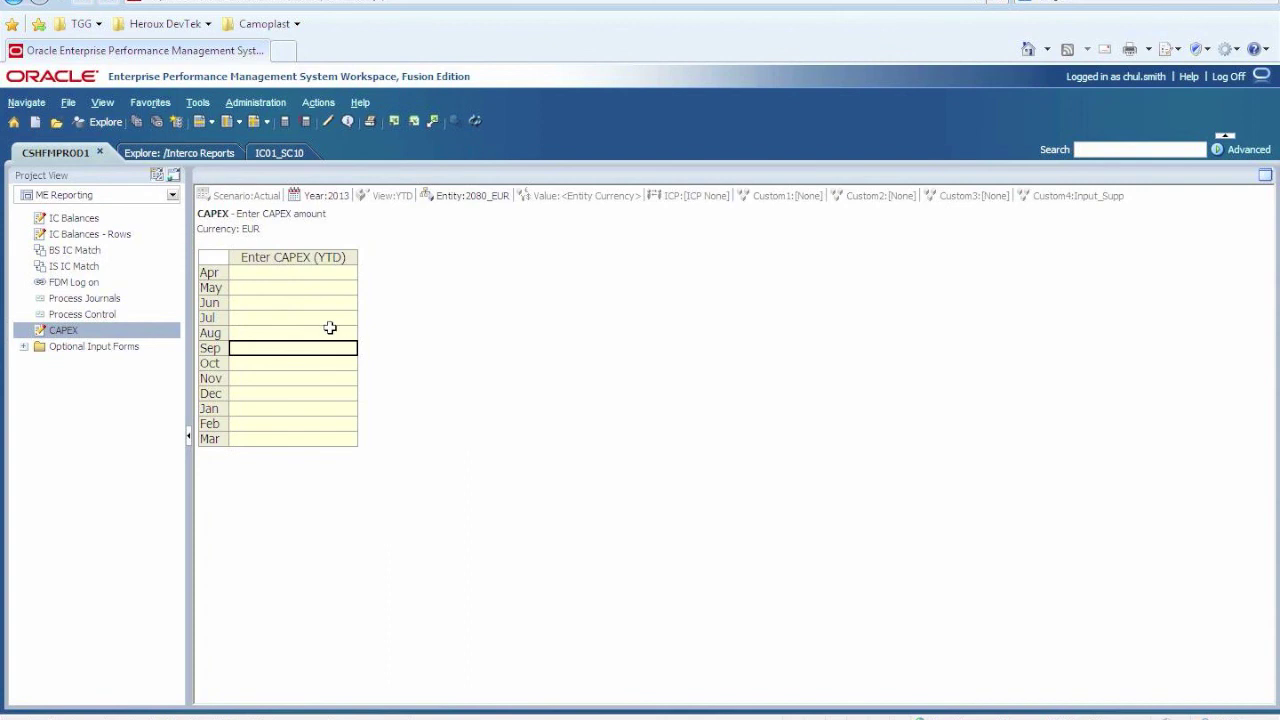
{"action": "type", "text": "6789"}
{"action": "key", "text": "Return"}
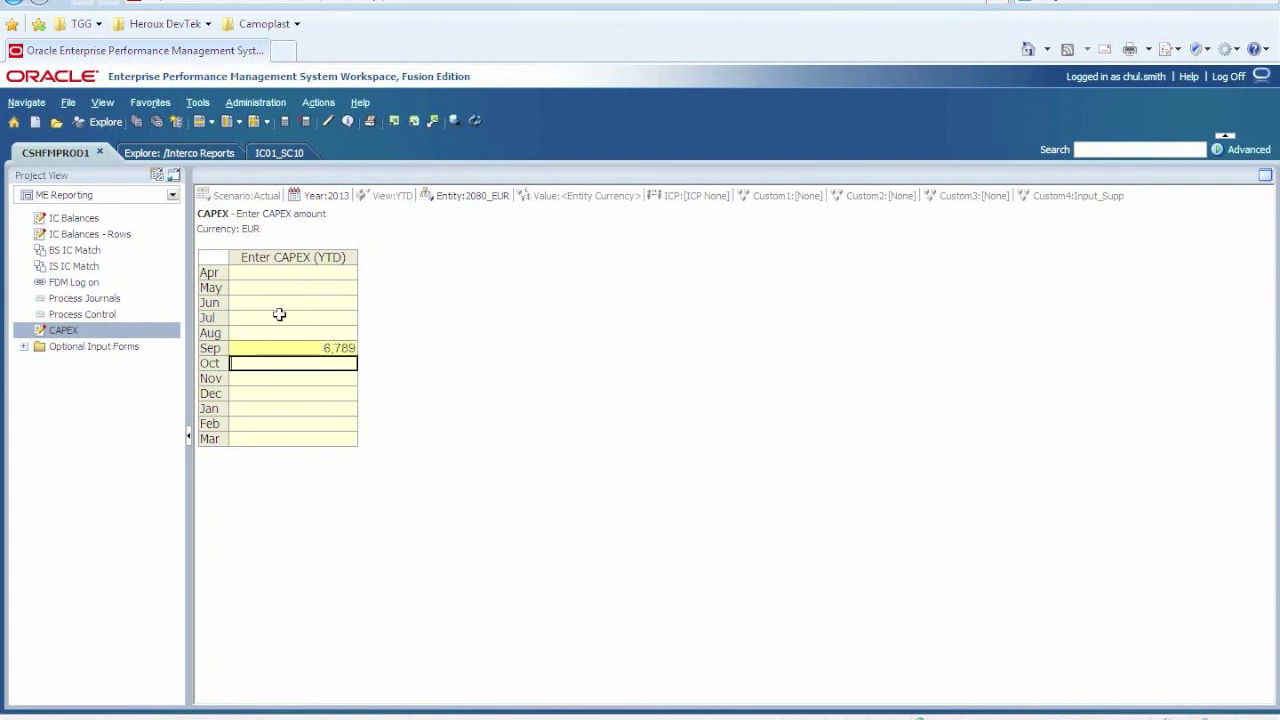